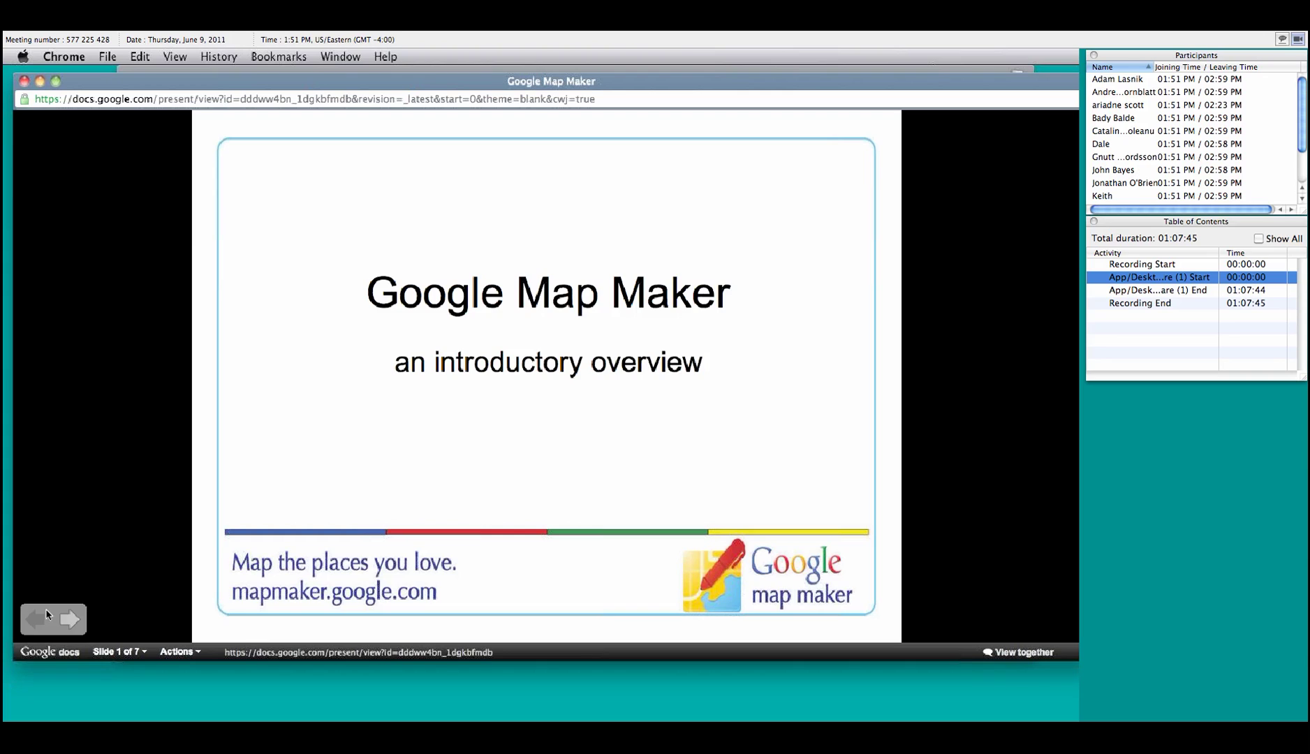
# Advance the slides to slide 2 of 7, the Introductions slide about the Map Maker Community Team.
pyautogui.click(69, 621)
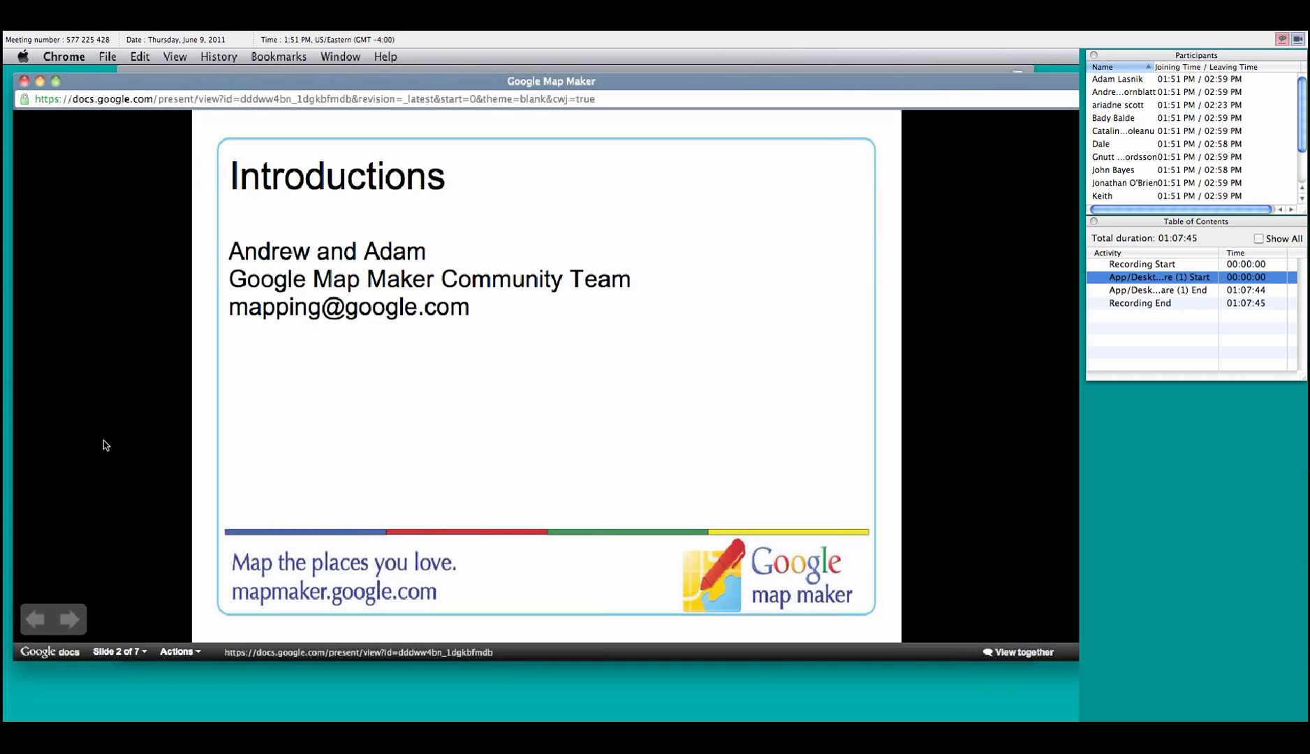
# Advance to slide 3, 'What is Google Map Maker?', listing Basic Description, Background and Live Edits.
pyautogui.click(70, 620)
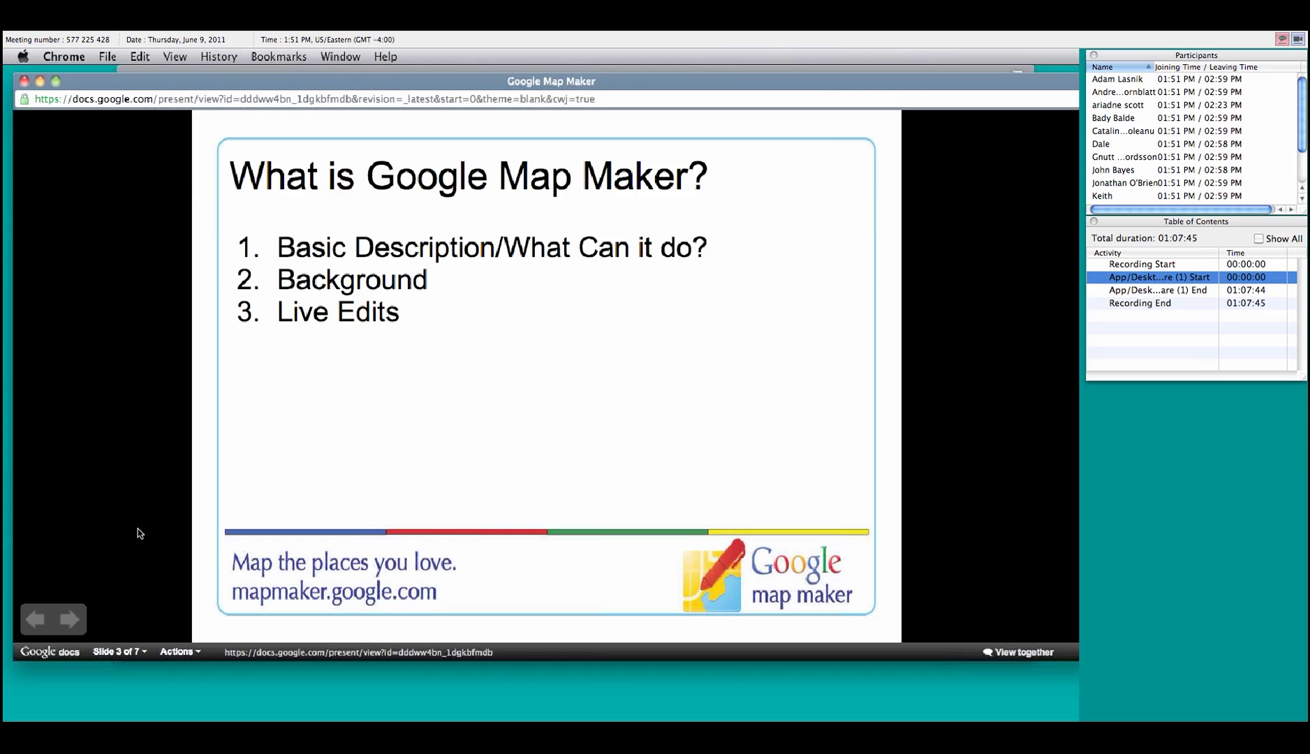
# Play the Karachi timelapse video from the Presentation Links bookmarks in an incognito tab, then return to Map Maker.
pyautogui.click(318, 68)
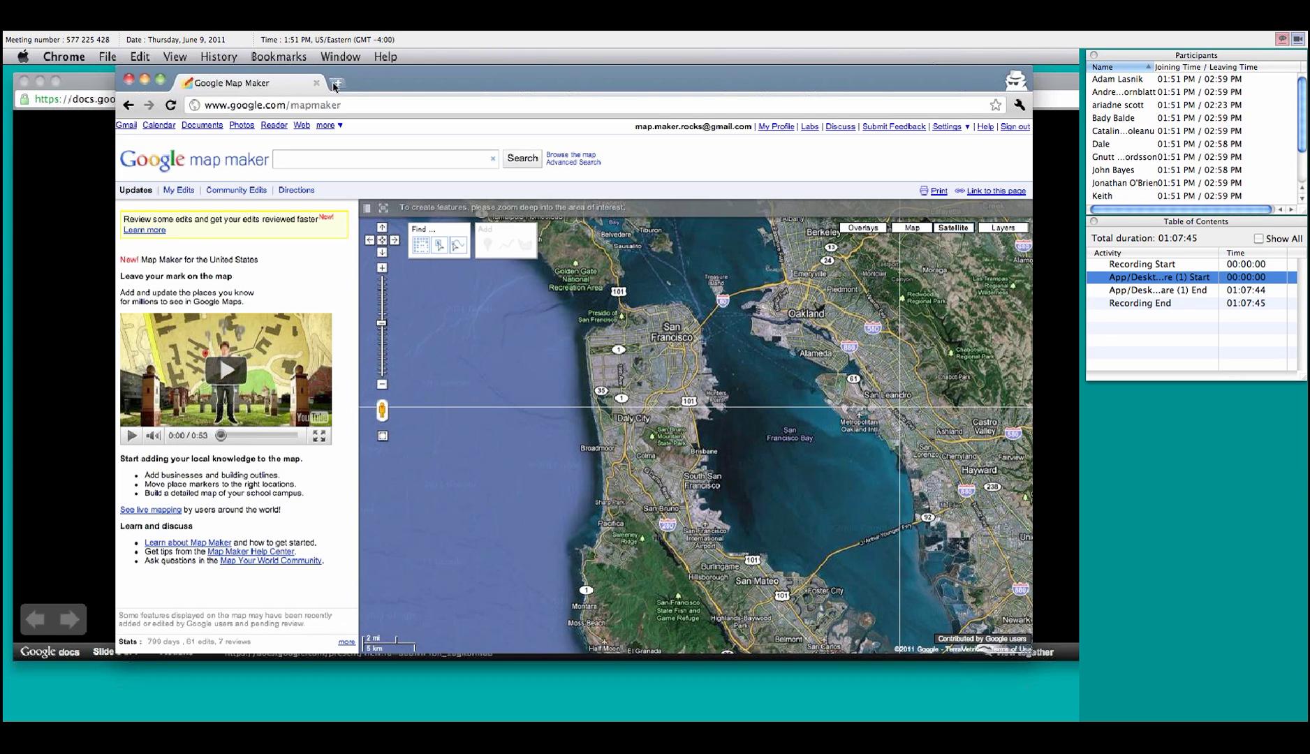
pyautogui.click(335, 84)
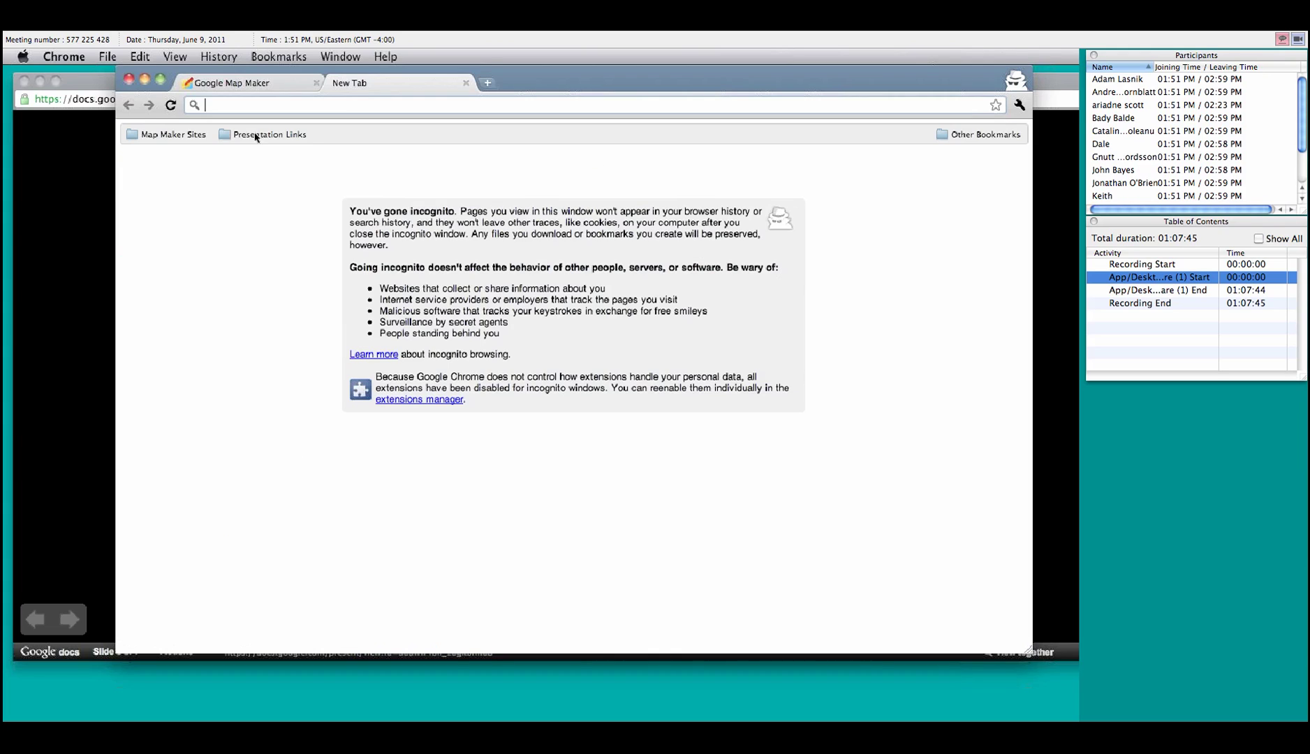
pyautogui.click(263, 135)
pyautogui.click(324, 187)
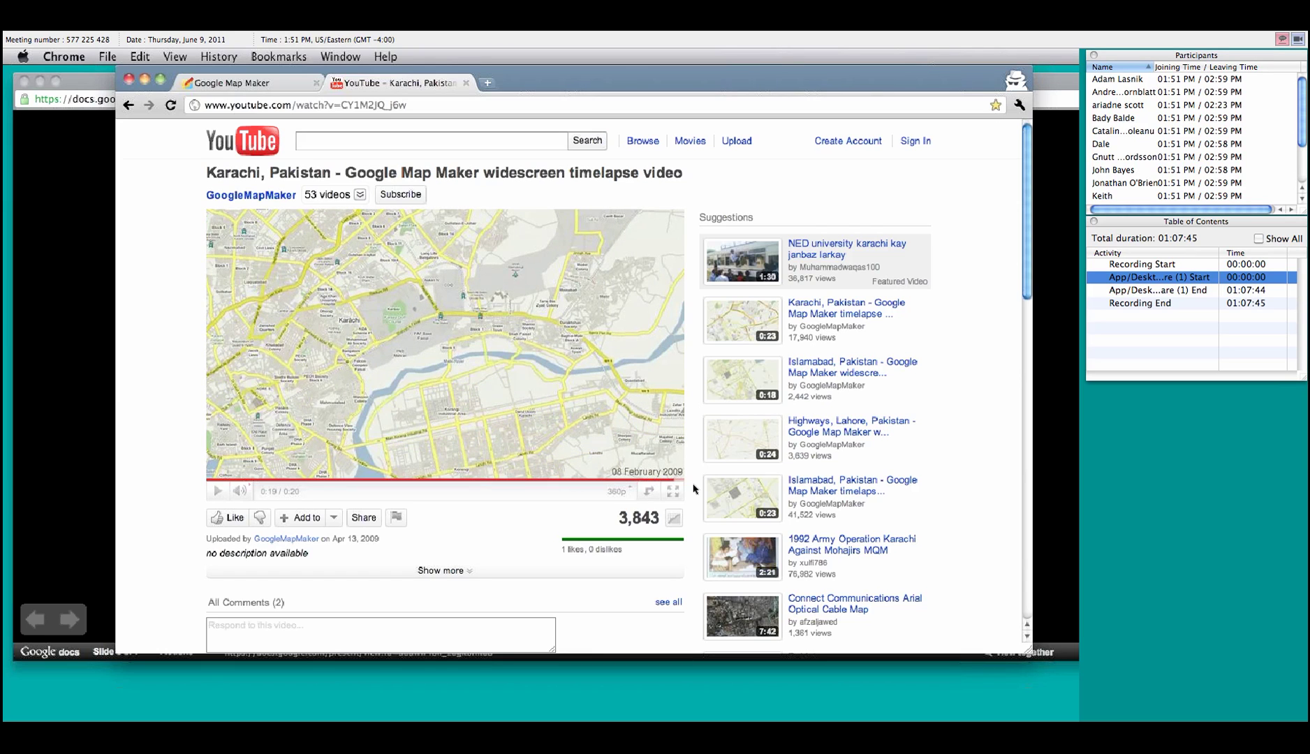
pyautogui.click(230, 85)
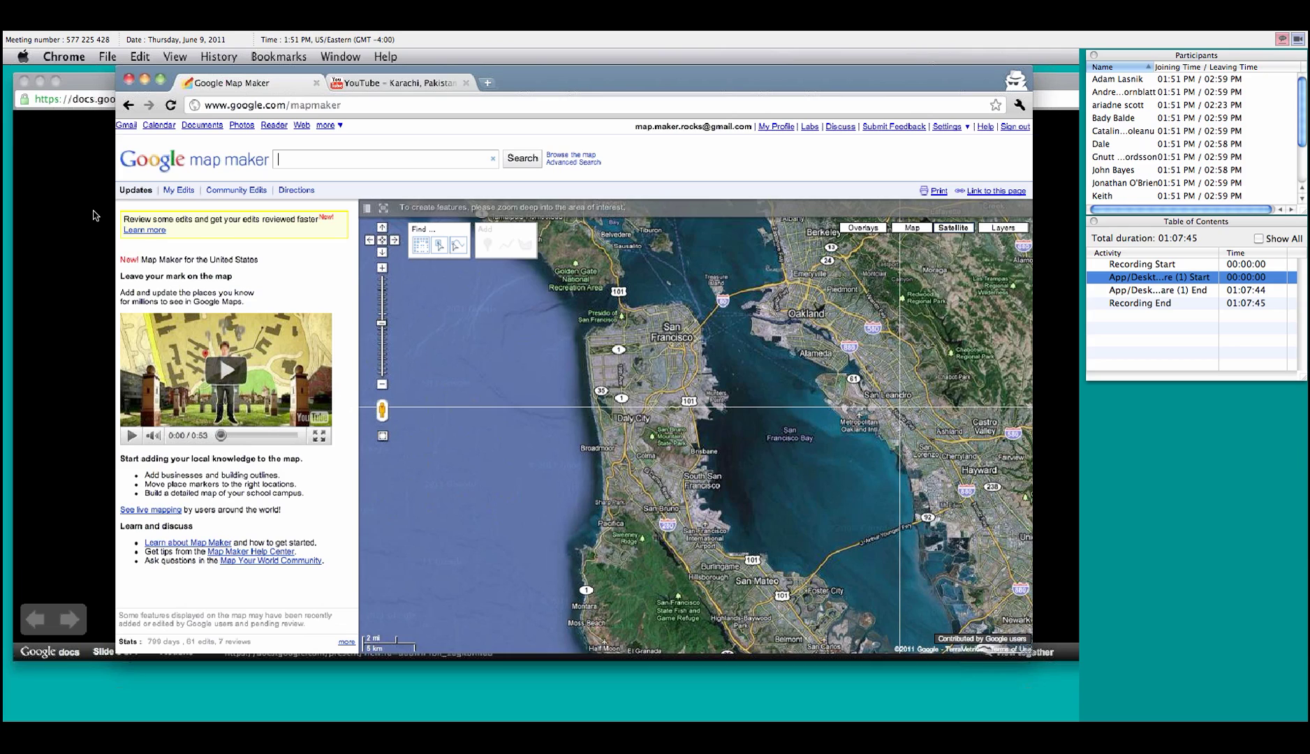
# Return to the slide presentation, still on slide 3 of 7.
pyautogui.click(68, 211)
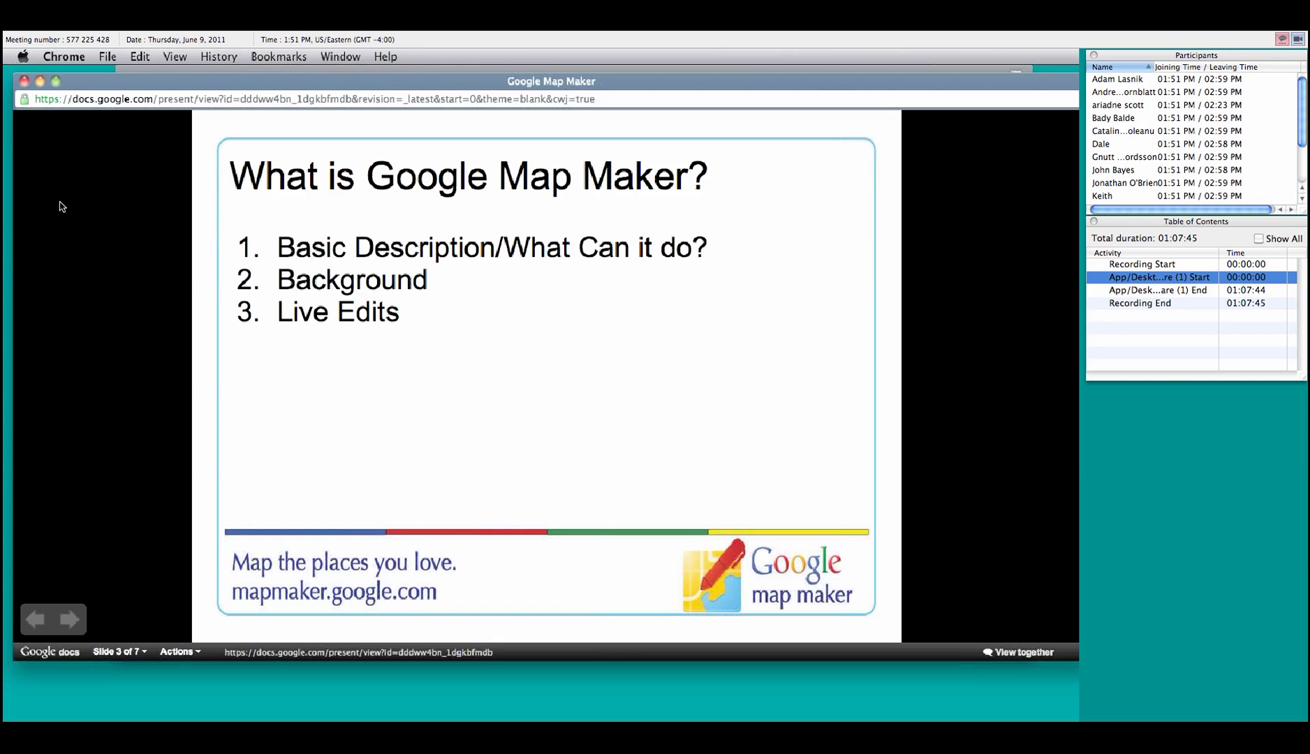
# Open Map Maker US Pulse from Presentation Links in a new tab and remove the edit id from its URL.
pyautogui.click(210, 69)
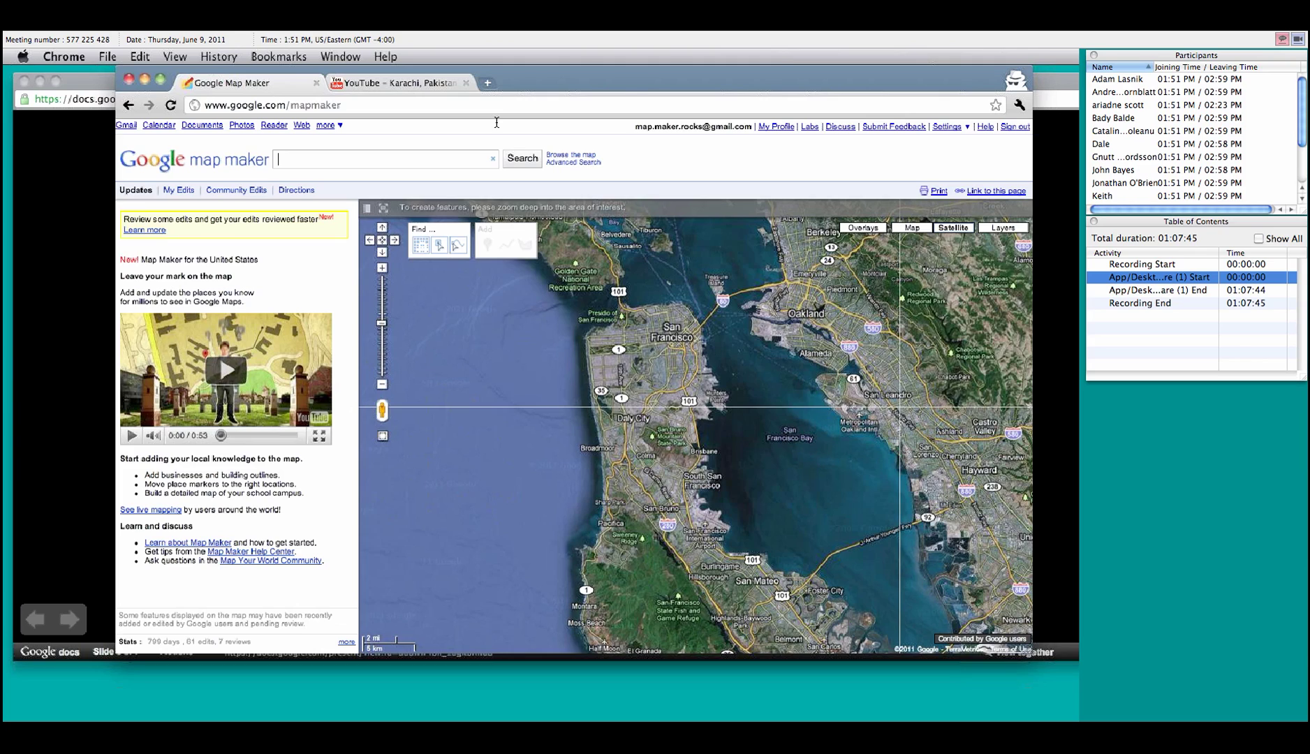
pyautogui.press('super+t')
pyautogui.click(265, 134)
pyautogui.click(311, 171)
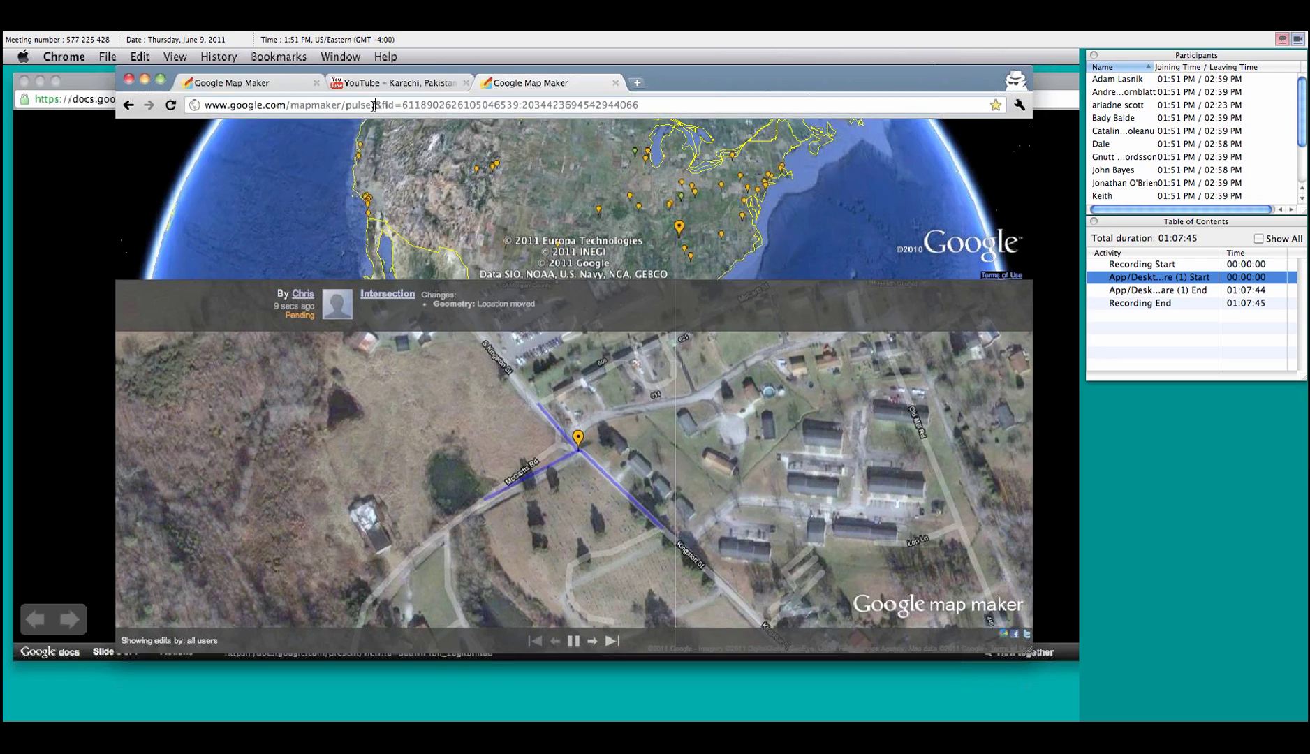
pyautogui.moveTo(373, 105); pyautogui.dragTo(683, 107)
pyautogui.press('BackSpace')
pyautogui.press('Return')
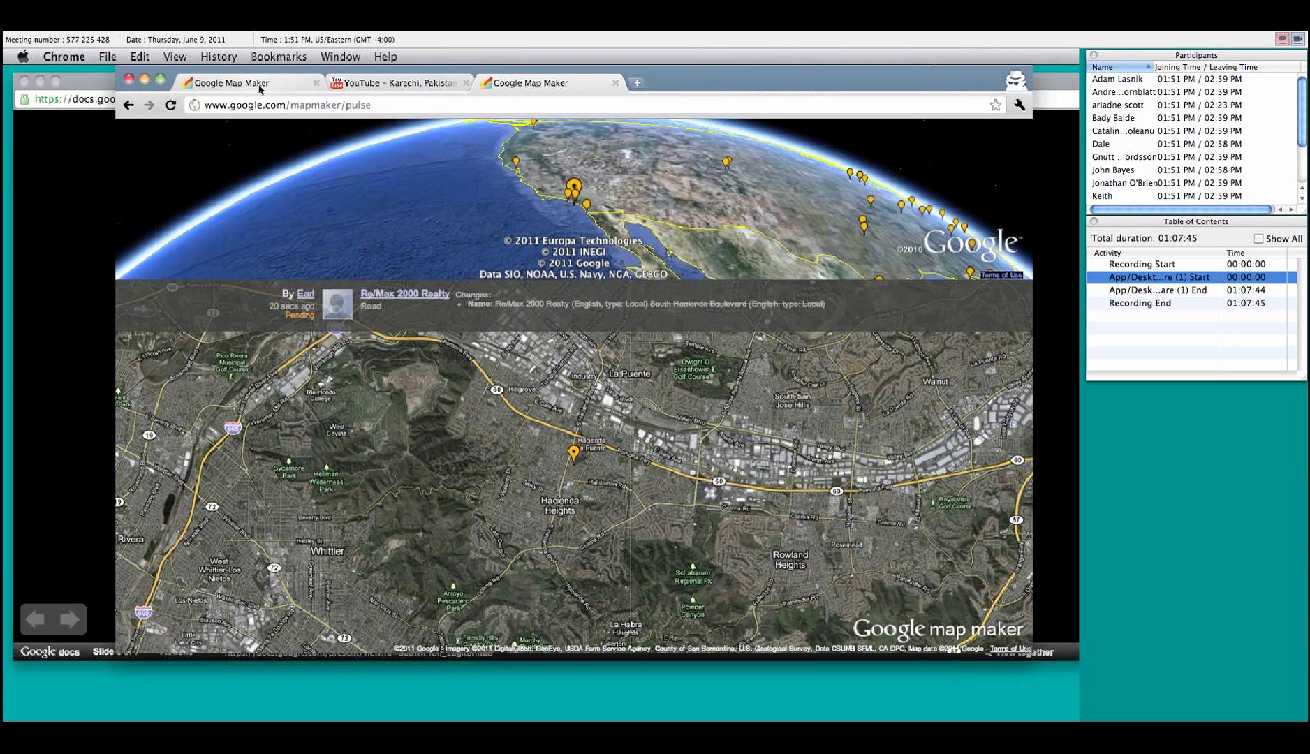
# Return to the slides and advance to slide 4, 'Understanding the Review Process'.
pyautogui.click(51, 139)
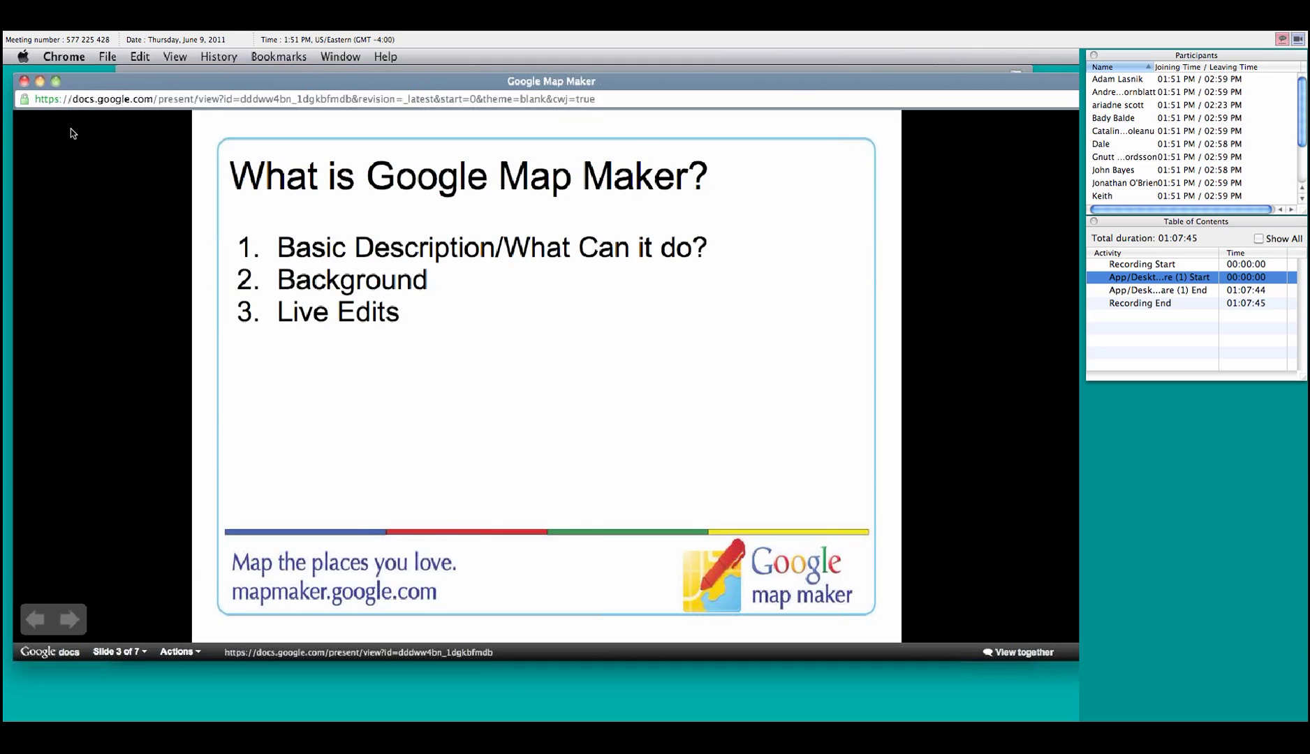
pyautogui.click(69, 620)
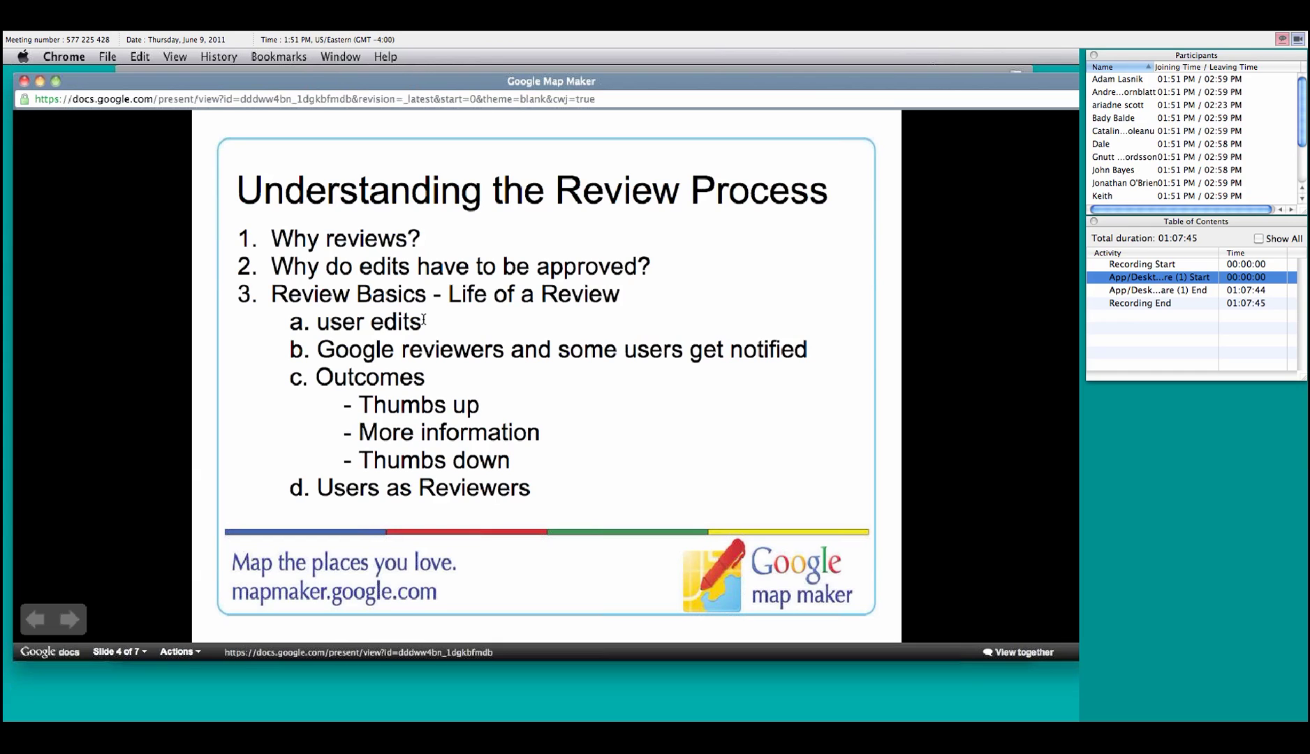
# Close the third live-edits tab and switch to the first Map Maker tab's Bay Area satellite map.
pyautogui.click(213, 70)
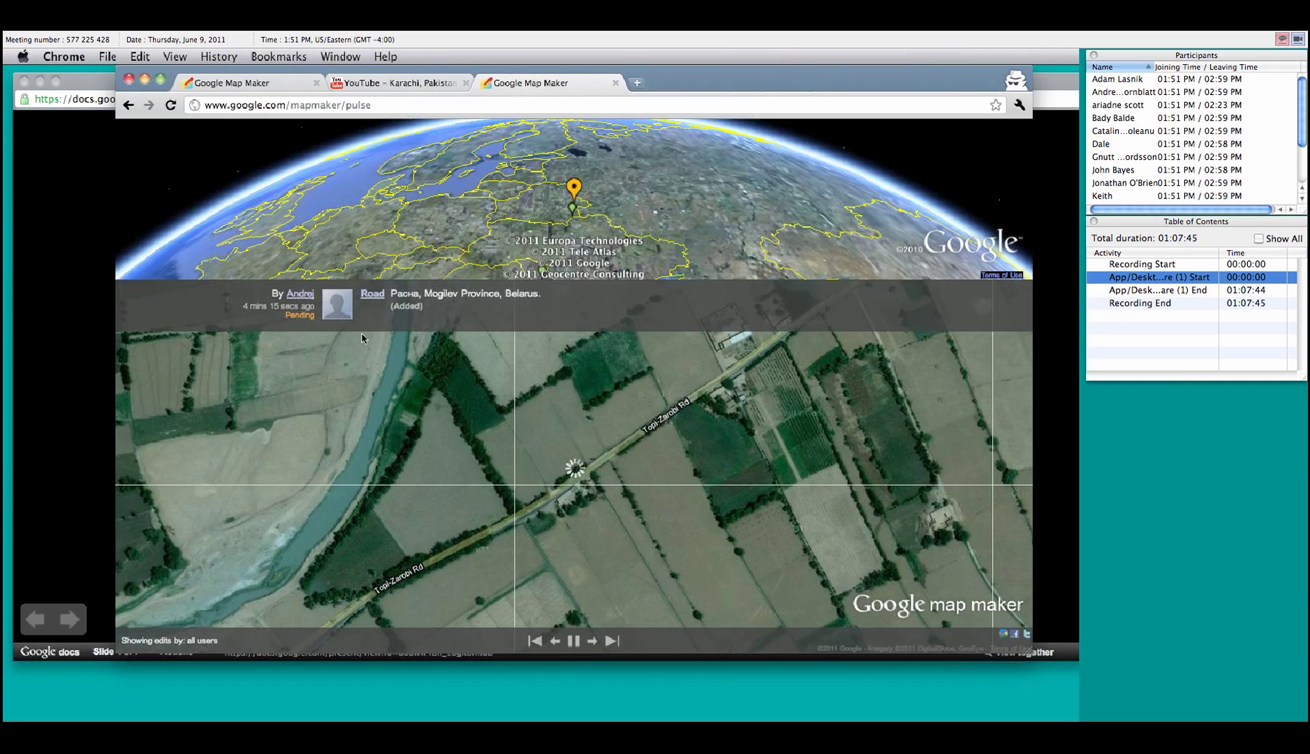
pyautogui.click(615, 82)
pyautogui.click(290, 83)
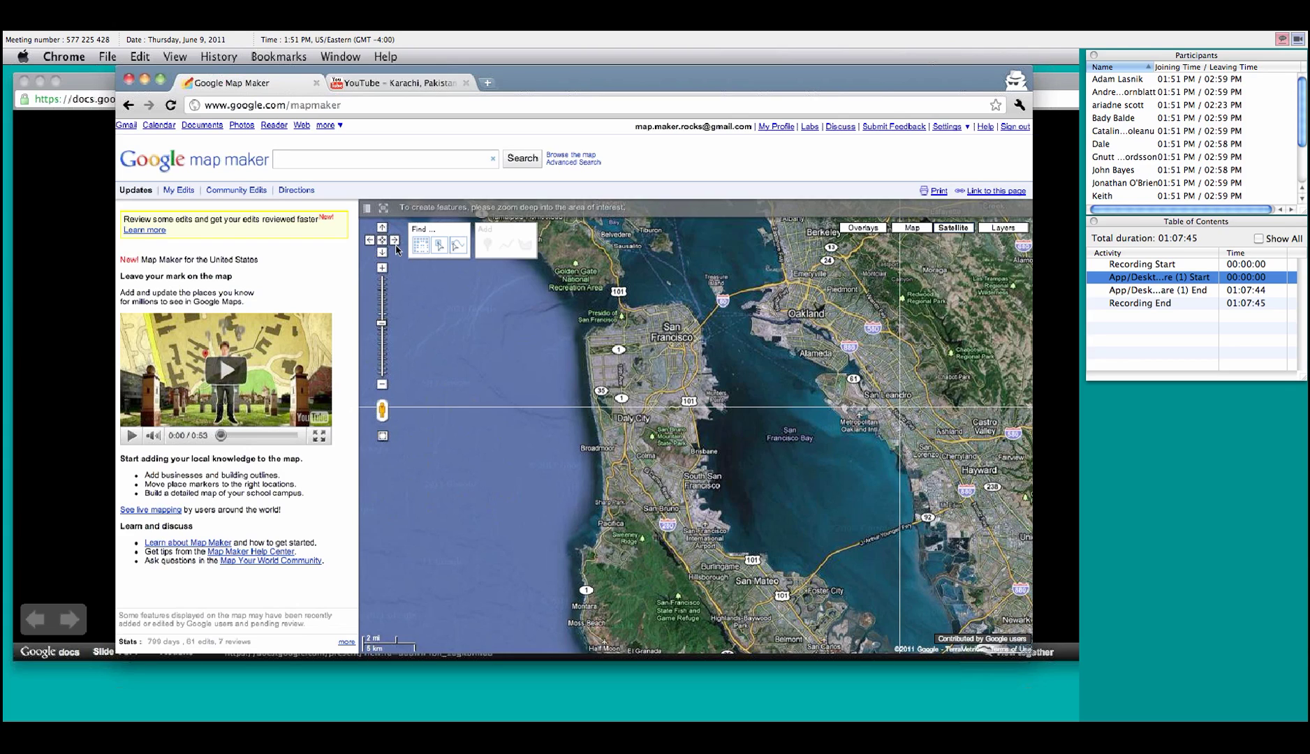
# Pan the satellite map north, east, south and west, then drag it to recentre the view.
pyautogui.click(382, 228)
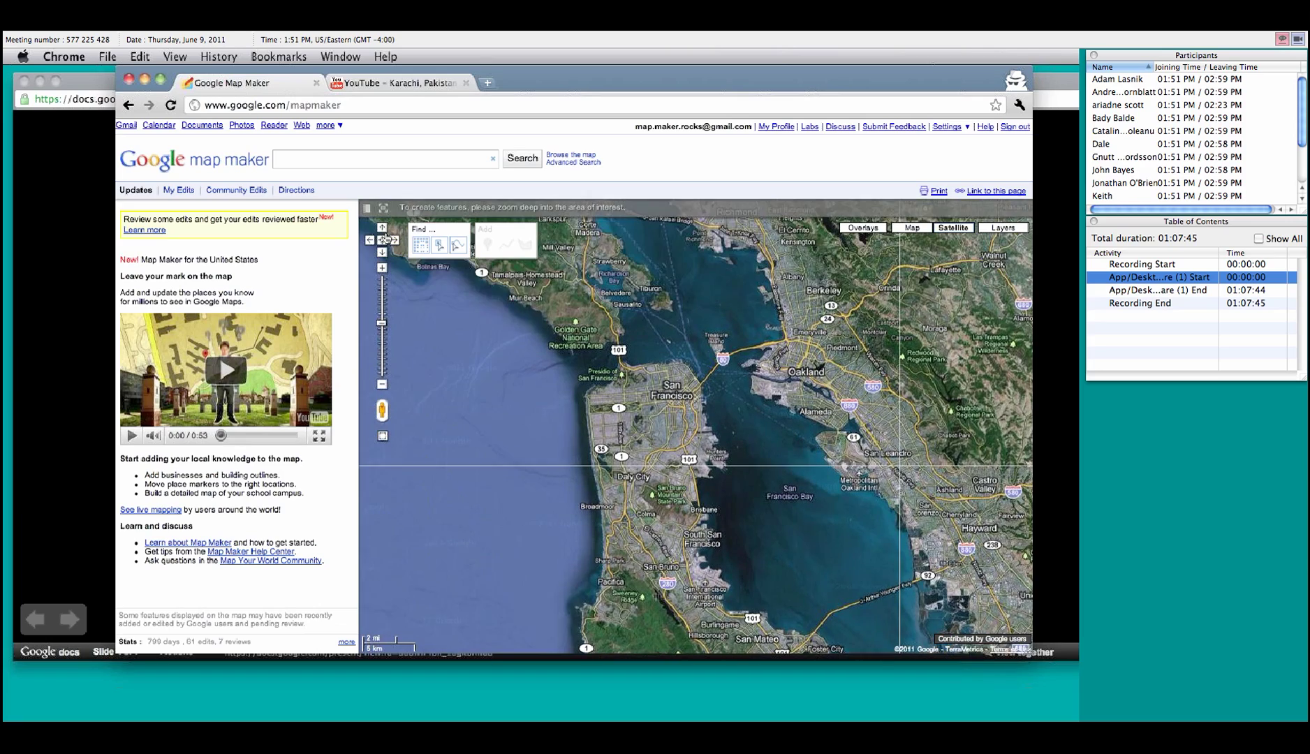
pyautogui.click(395, 240)
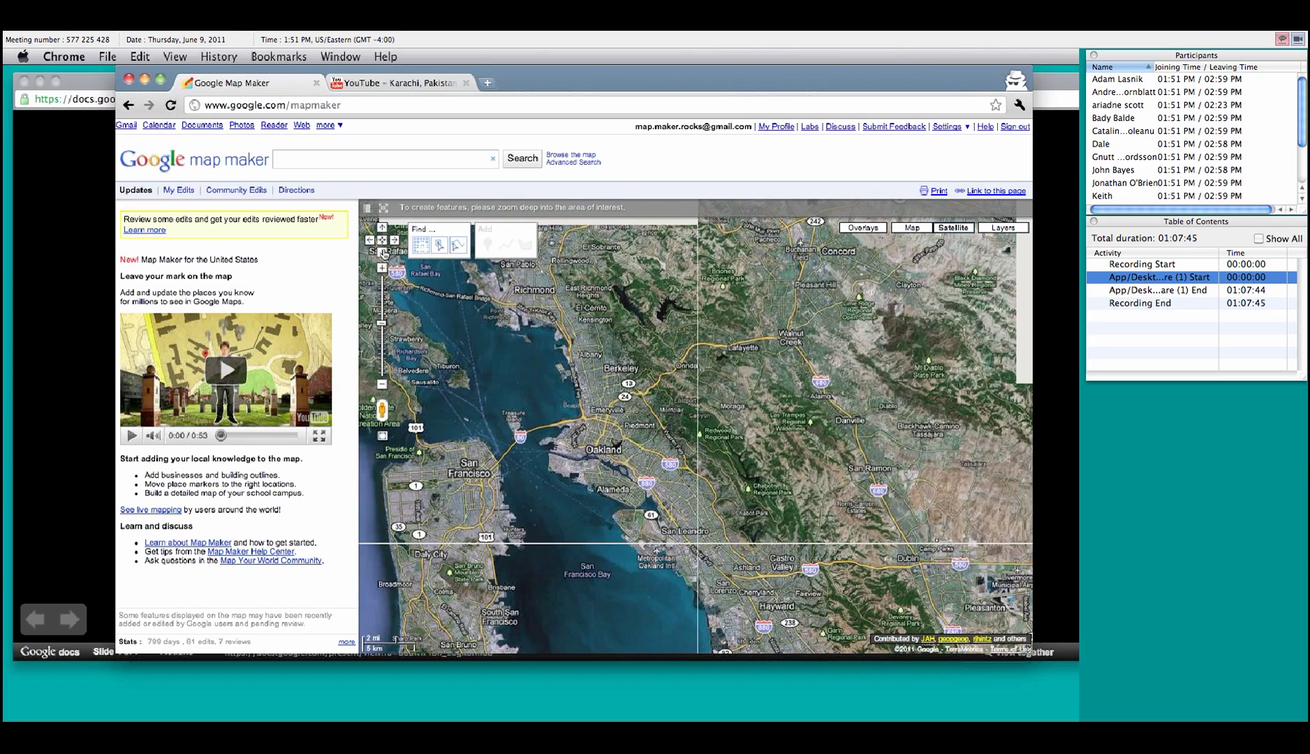
pyautogui.click(382, 253)
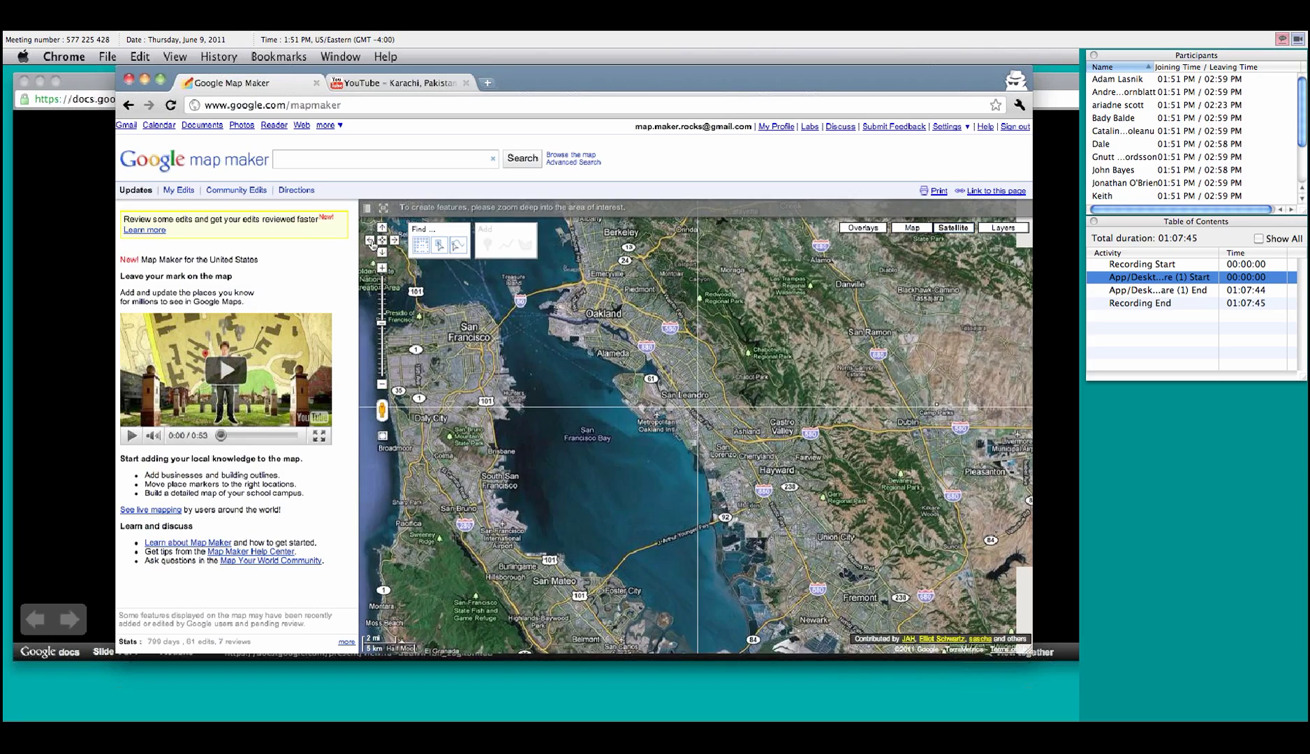
pyautogui.click(370, 240)
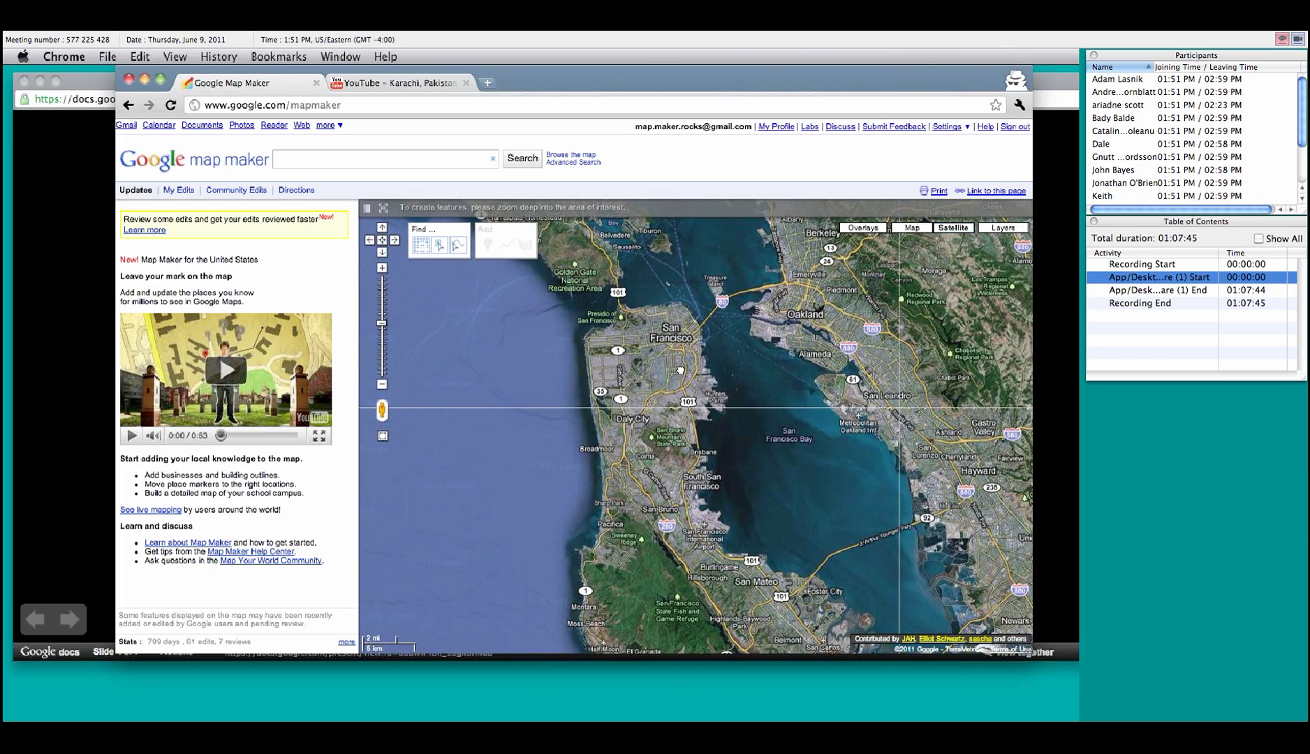
pyautogui.moveTo(574, 377); pyautogui.dragTo(526, 388)
pyautogui.moveTo(686, 334); pyautogui.dragTo(748, 369)
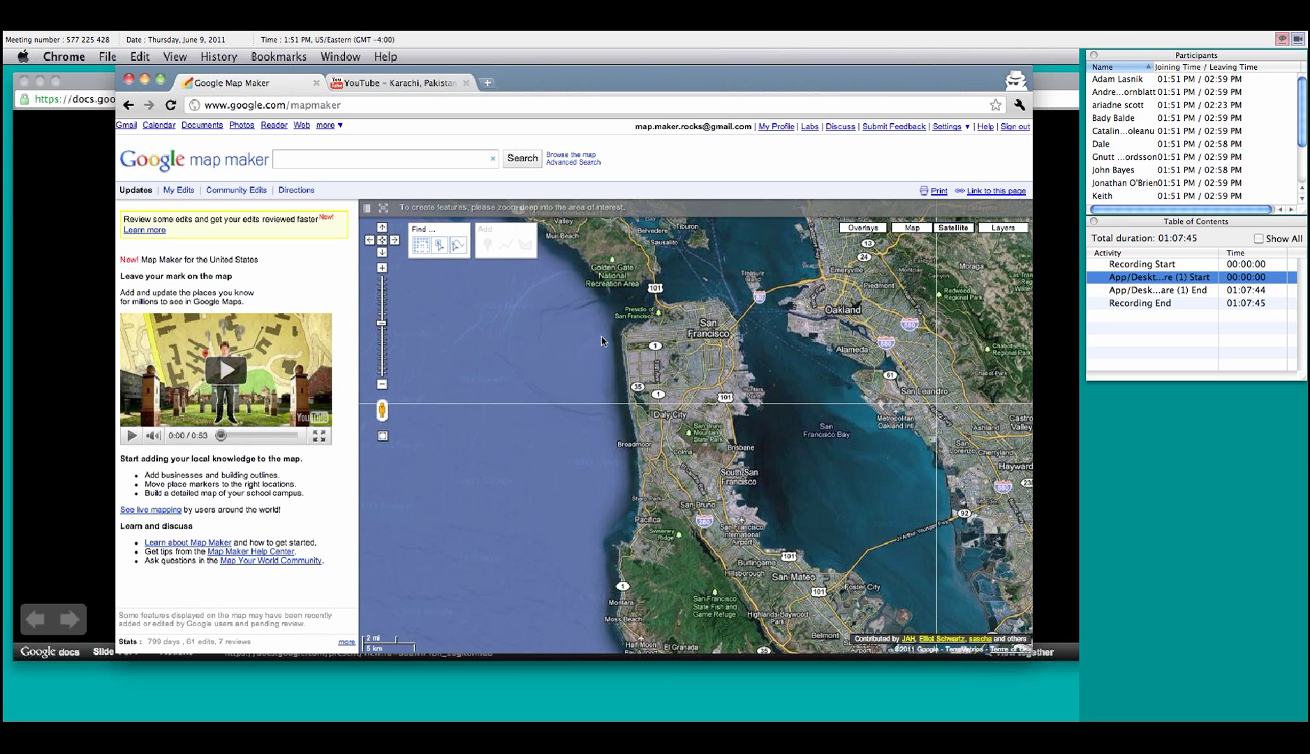
# Zoom out to California and back in, then drag west to Golden Gate Park and the Richmond District.
pyautogui.scroll(-4, 602, 341)
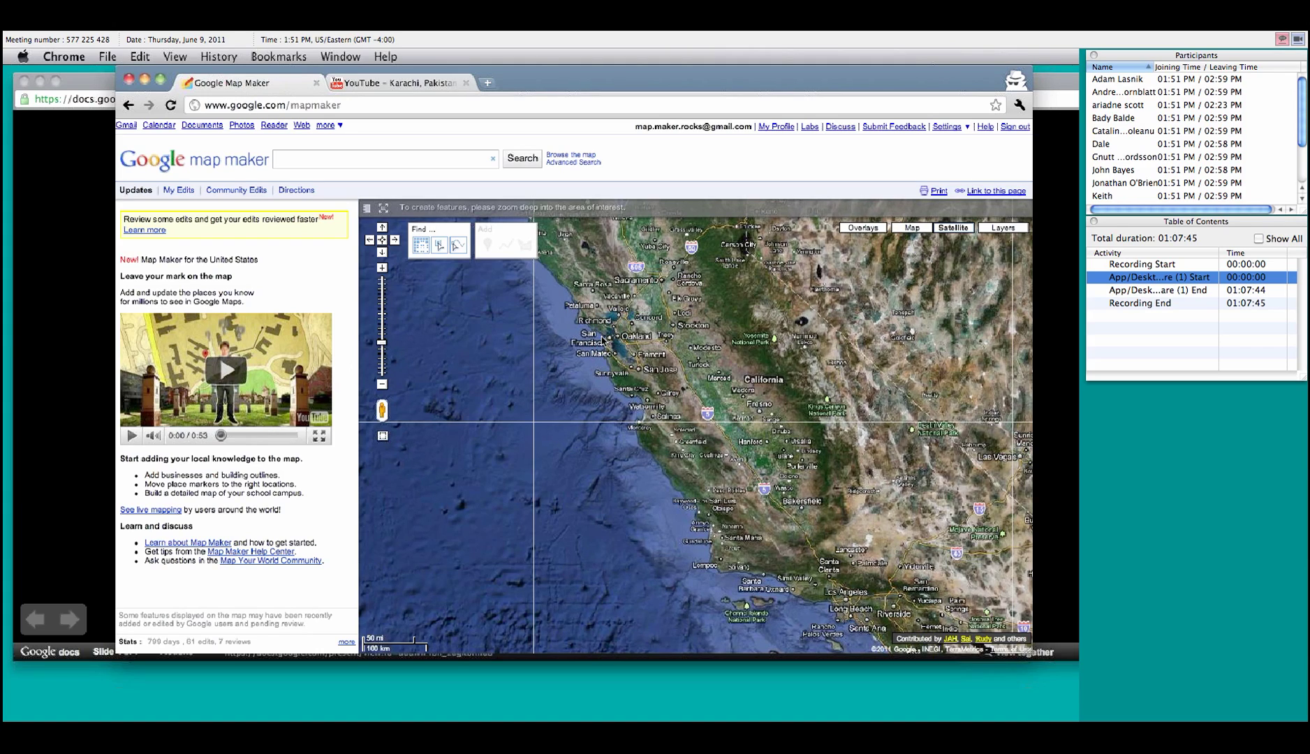
pyautogui.scroll(8, 602, 341)
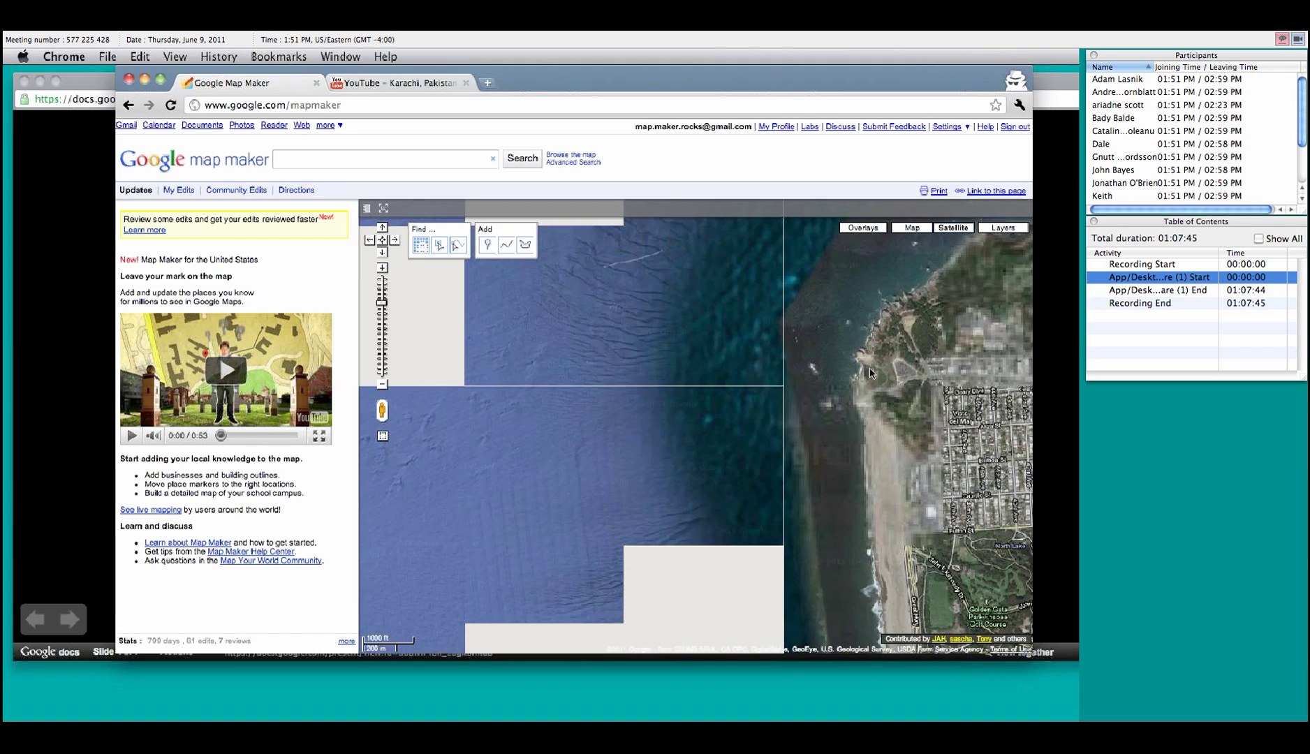
pyautogui.moveTo(871, 372); pyautogui.dragTo(555, 293)
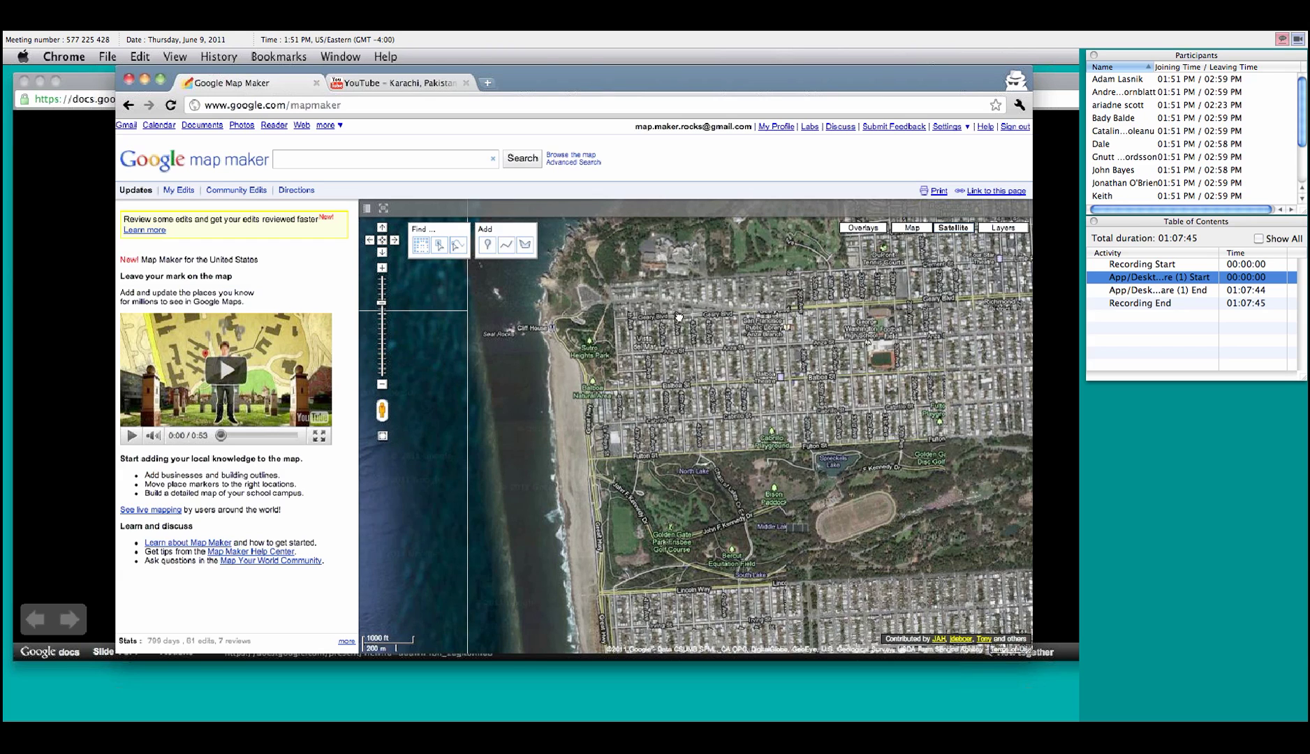
pyautogui.moveTo(679, 318); pyautogui.dragTo(675, 316)
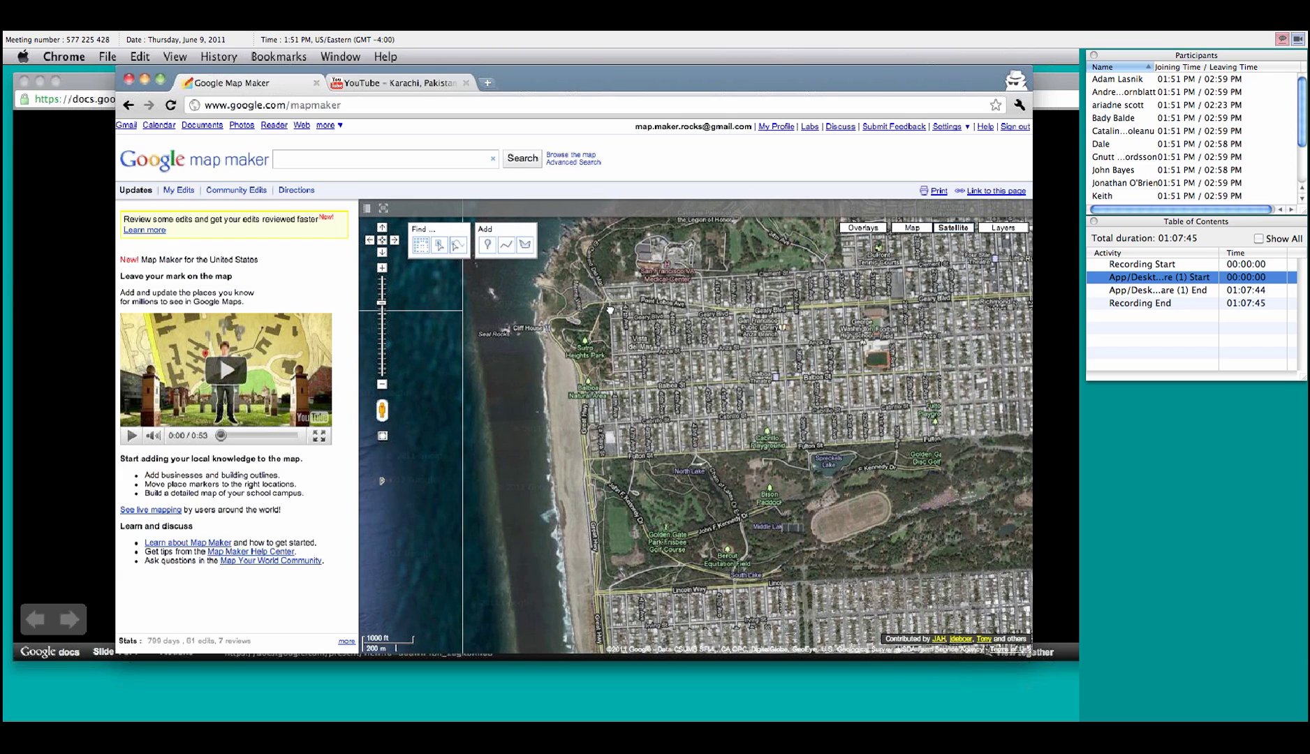
pyautogui.moveTo(609, 310); pyautogui.dragTo(138, 285)
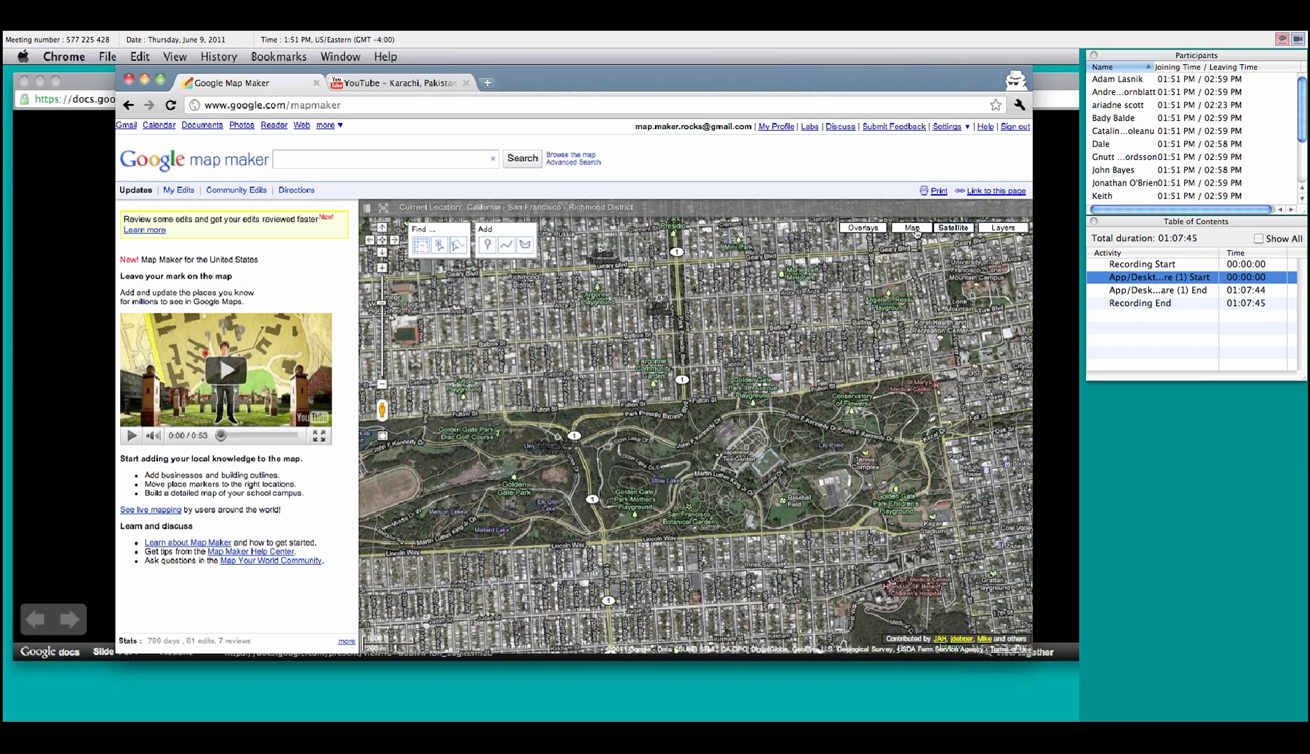
# Switch to Map view, back to Satellite, then recentre on Golden Gate Park's lakes and polo field.
pyautogui.click(915, 231)
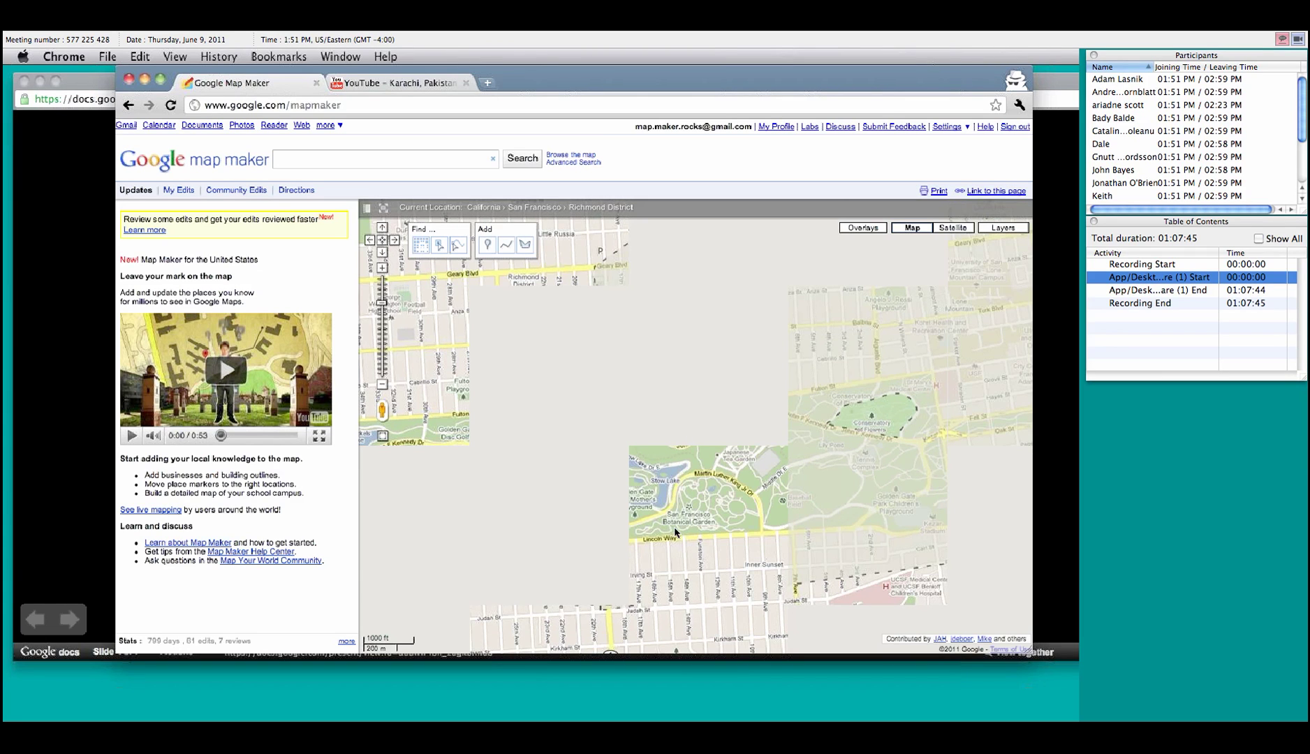
pyautogui.click(957, 229)
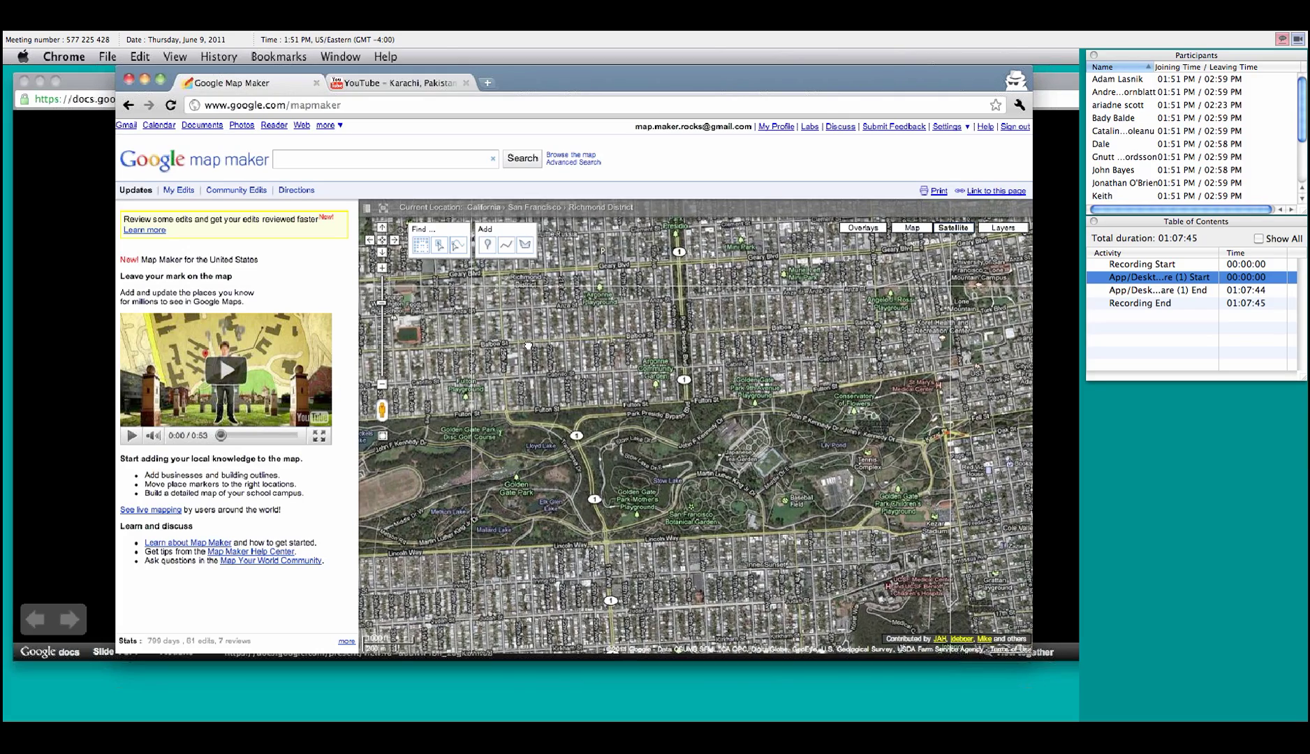
pyautogui.moveTo(528, 345); pyautogui.dragTo(714, 250)
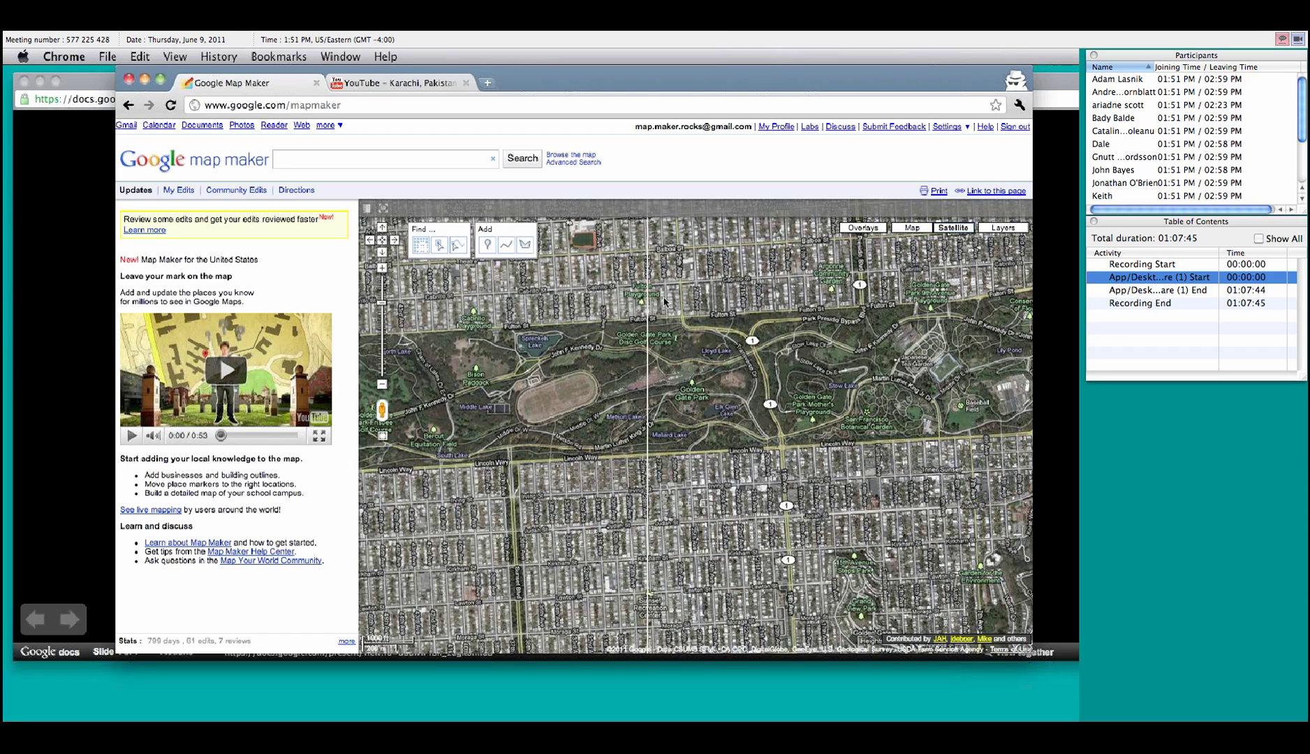
# After trying 'Paso Robles, CA', search the map for 'Hospitals, San Francisco'.
pyautogui.click(469, 162)
pyautogui.write('Paso Robles, CA')
pyautogui.press('Return')
pyautogui.write('New Delh')
pyautogui.press('BackSpace')
pyautogui.press('BackSpace')
pyautogui.press('BackSpace')
pyautogui.press('BackSpace')
pyautogui.press('BackSpace')
pyautogui.press('BackSpace')
pyautogui.press('BackSpace')
pyautogui.press('BackSpace')
pyautogui.write('Hospitals, San Francisco')
pyautogui.press('Return')
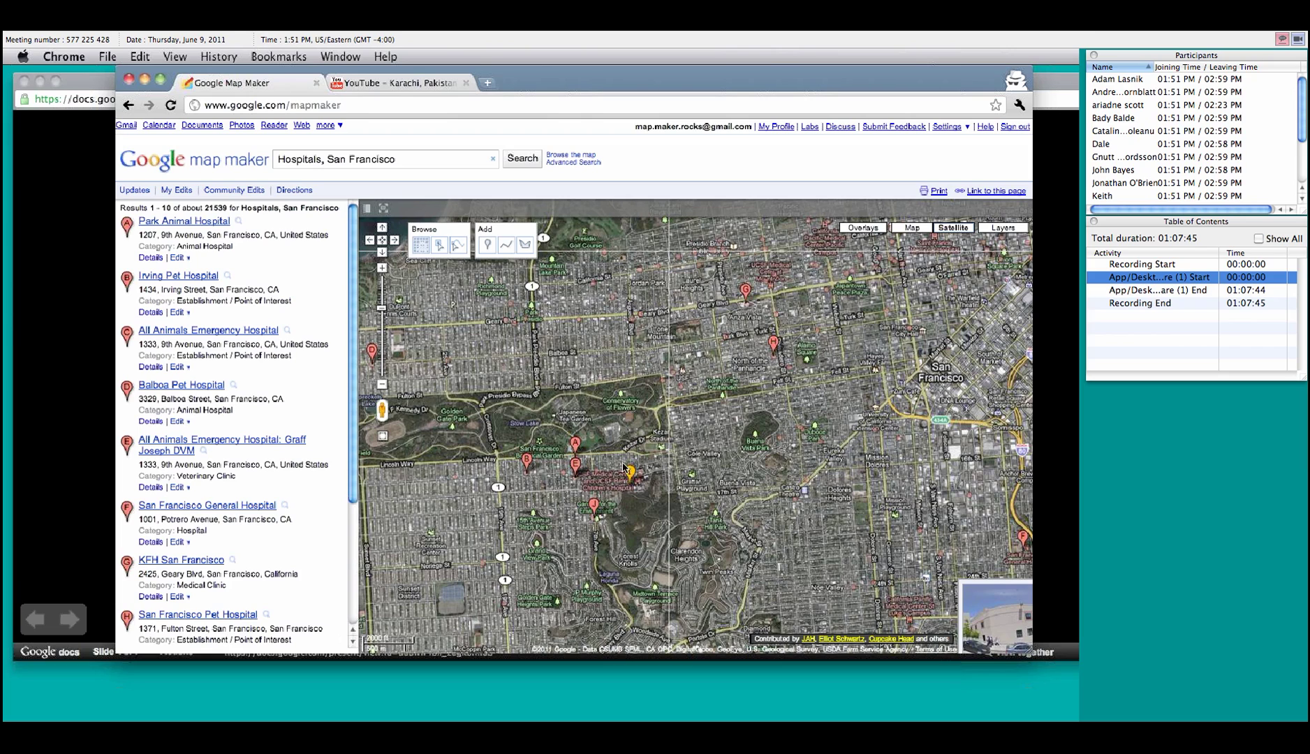
# View the UCSF Medical Center marker's details, then dismiss its info bubble.
pyautogui.click(630, 473)
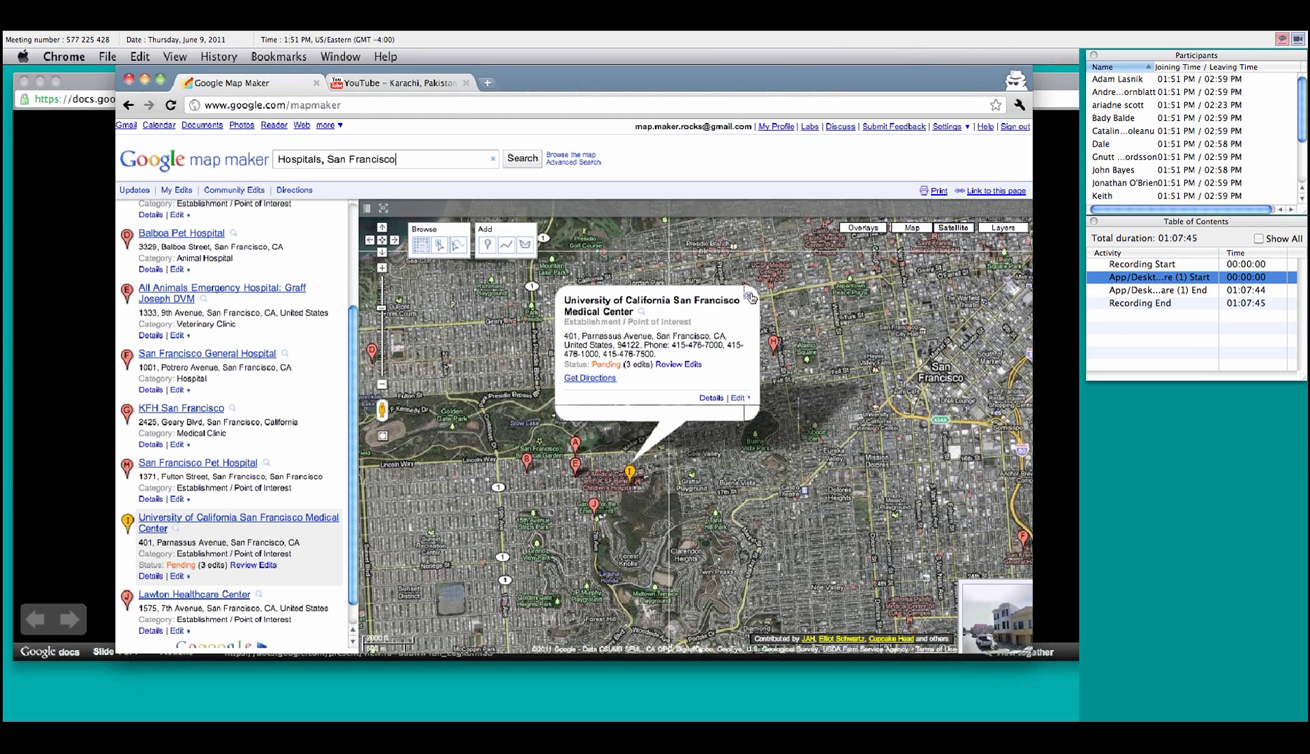
pyautogui.click(748, 295)
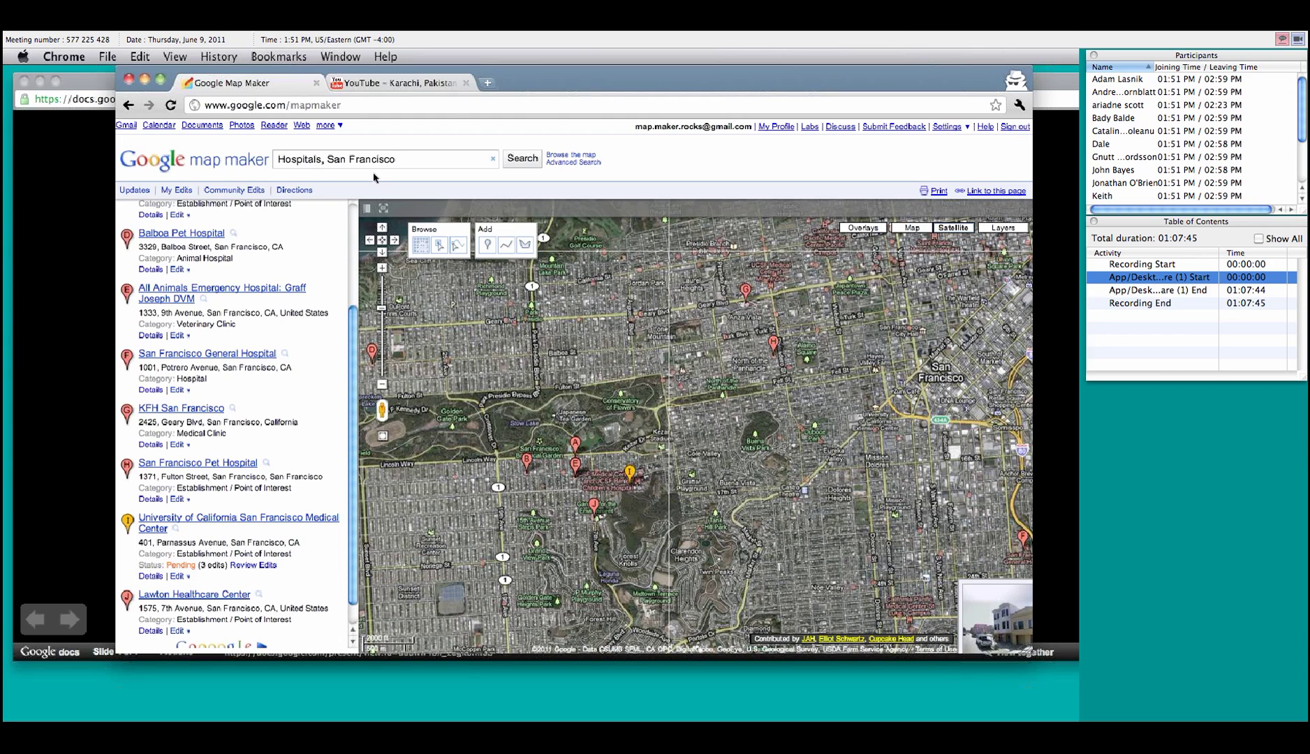
# Build an advanced search layer with category Hospital and Phone set to Is present.
pyautogui.click(579, 163)
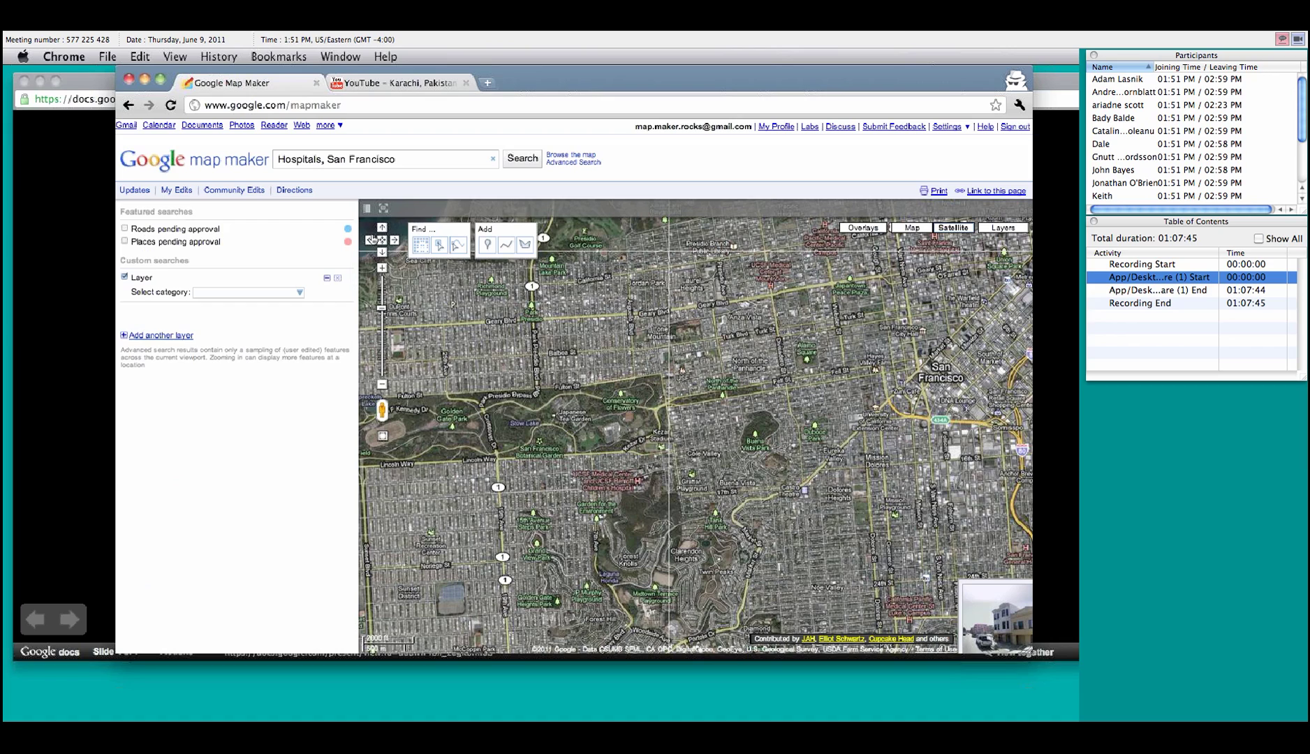
pyautogui.click(263, 293)
pyautogui.write('Hospital')
pyautogui.press('Return')
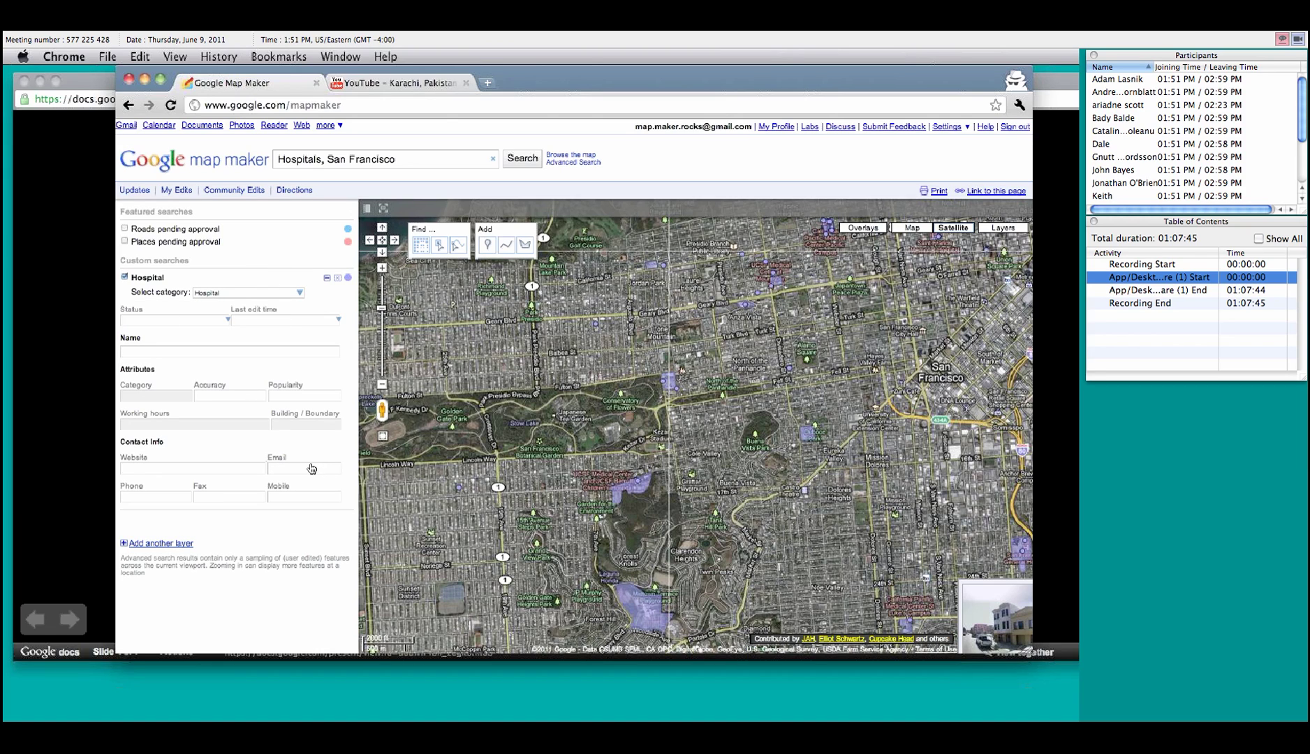
pyautogui.click(168, 501)
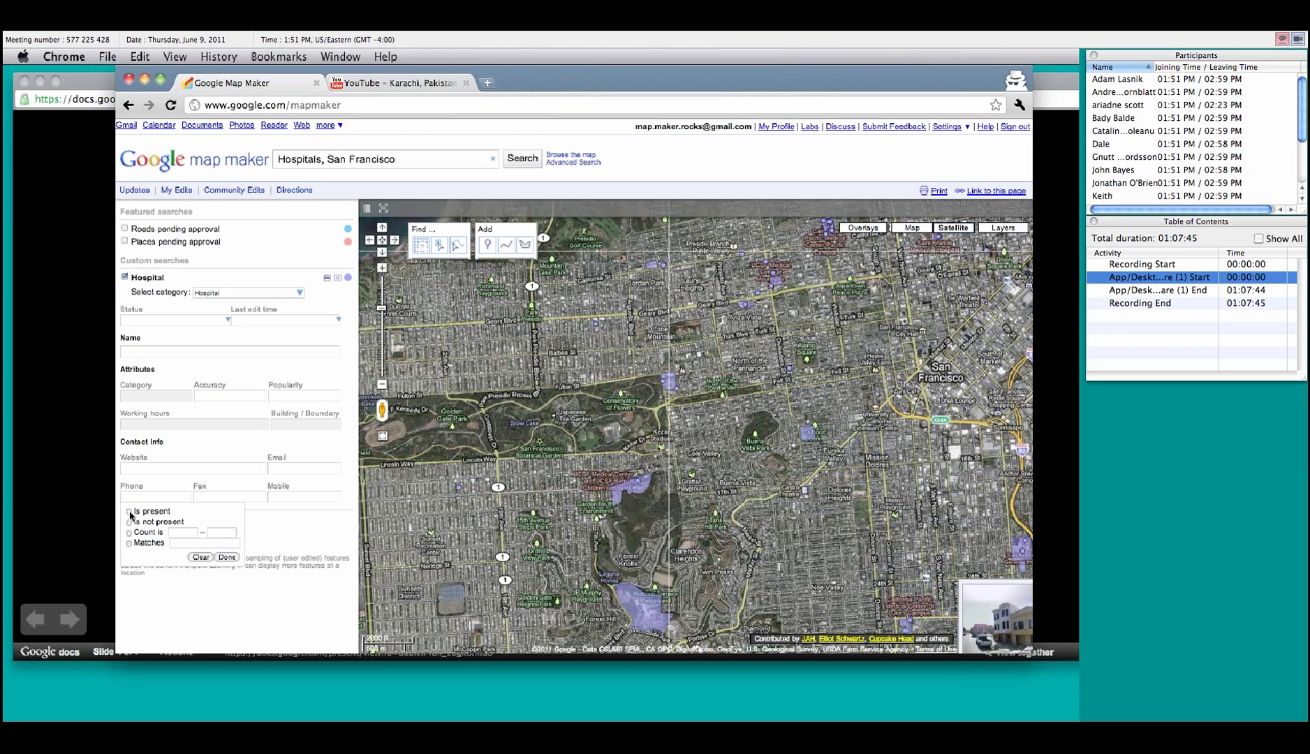
pyautogui.click(129, 512)
pyautogui.click(225, 557)
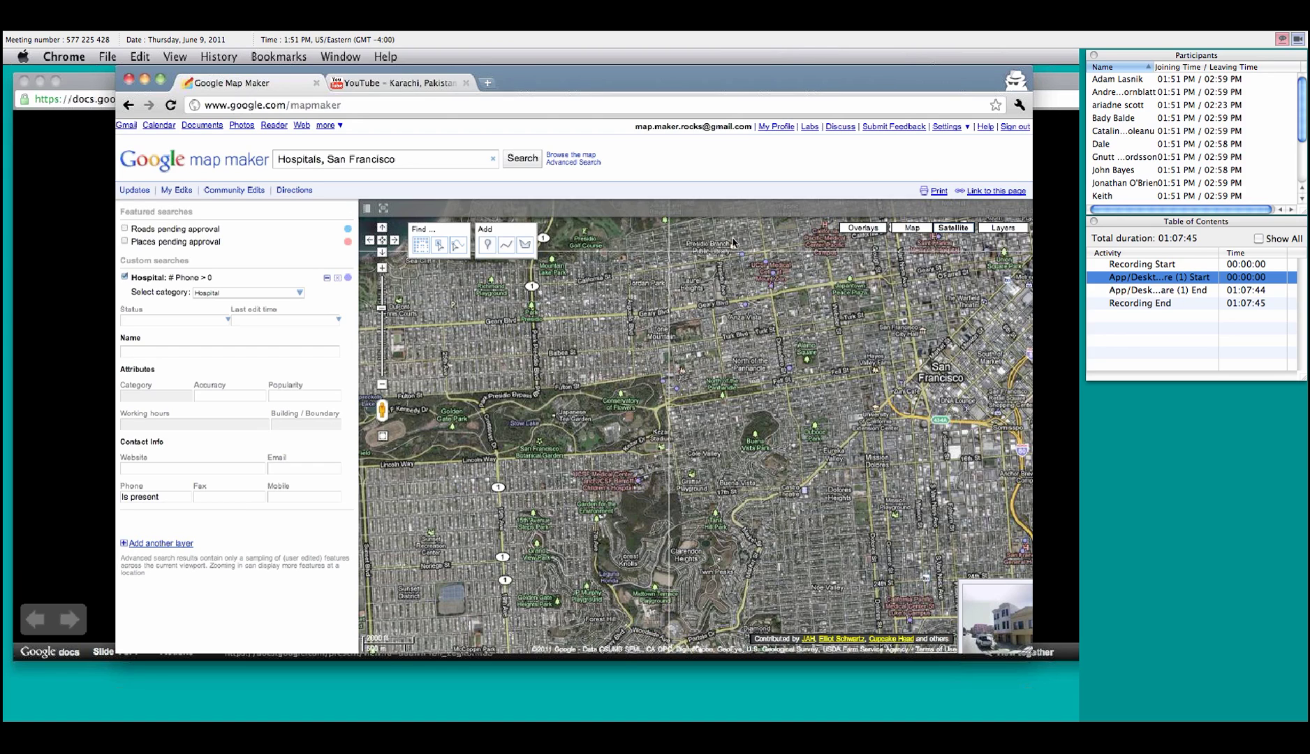
pyautogui.moveTo(771, 285)
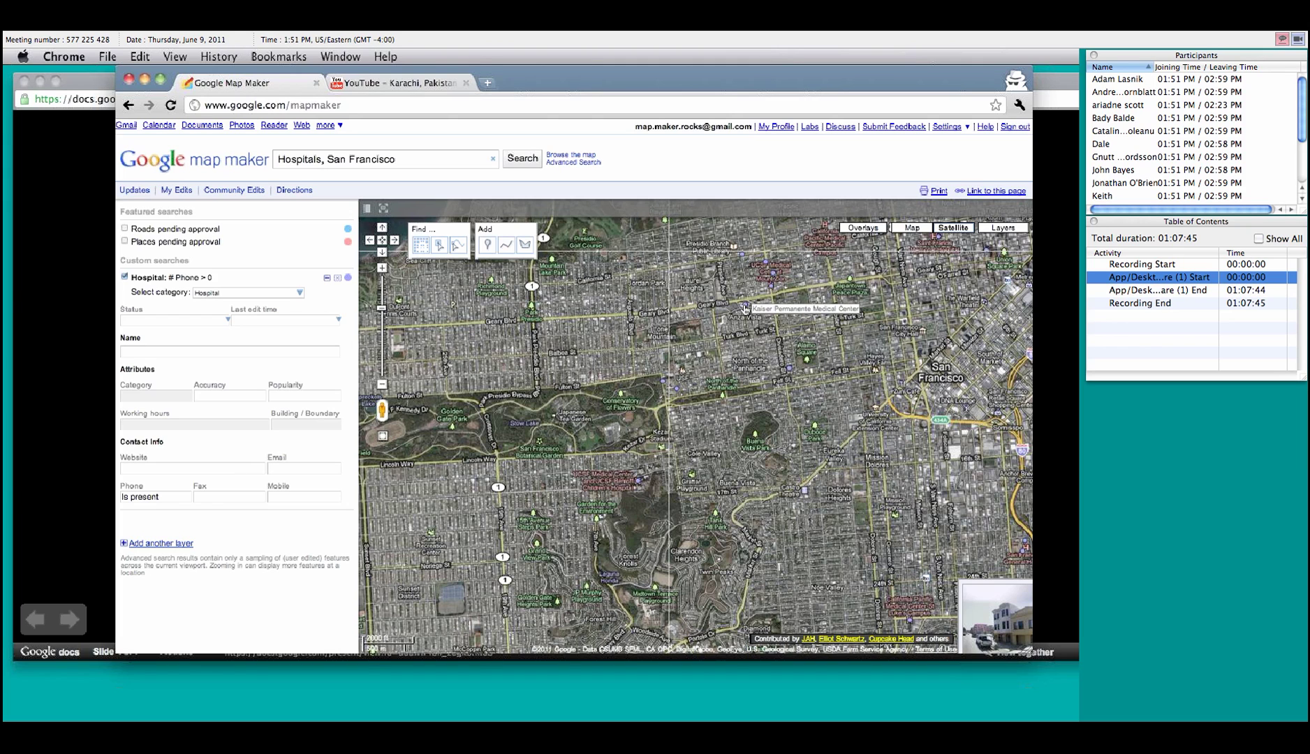
# Clear the hospital search, zoom into Lincoln Way near 9th Ave, and bring up that spot's actions.
pyautogui.click(493, 159)
pyautogui.scroll(3, 588, 459)
pyautogui.moveTo(601, 439); pyautogui.dragTo(655, 449)
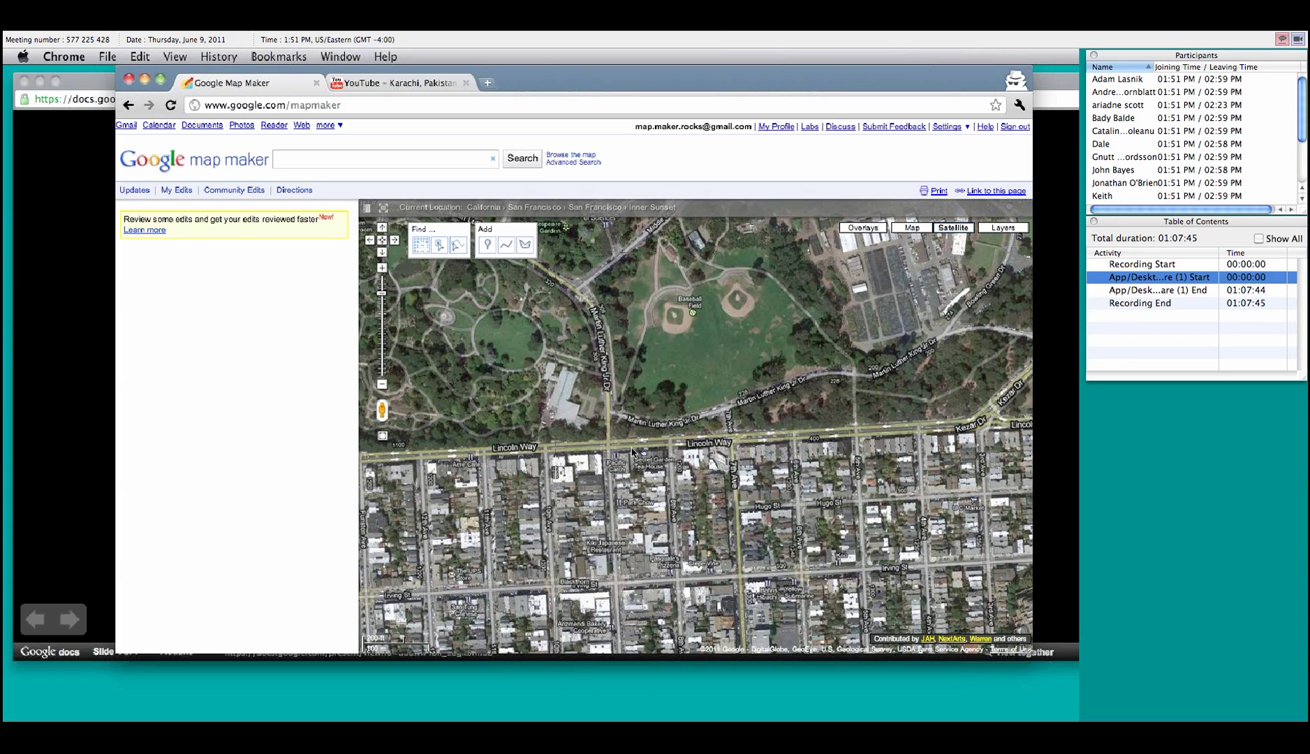
pyautogui.scroll(3, 670, 455)
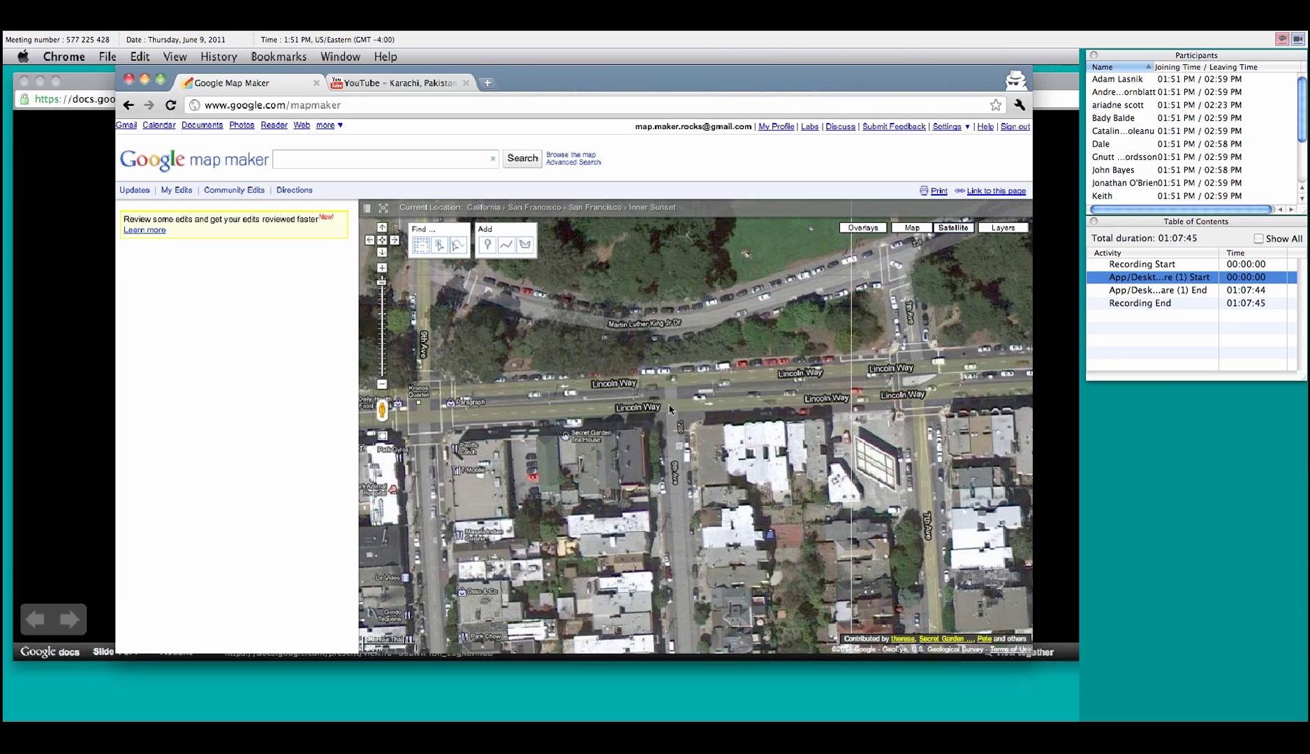
pyautogui.rightClick(669, 410)
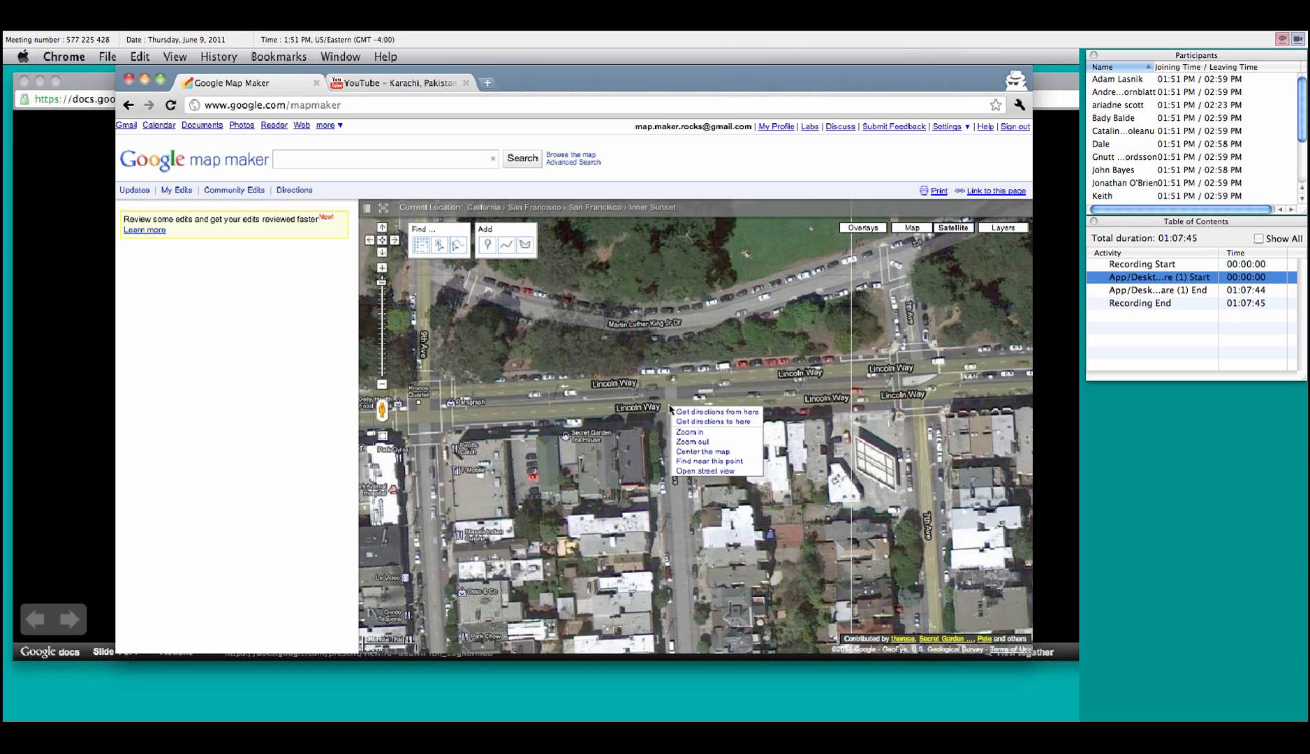
# Find places near a Lincoln Way point, then near a second spot, showing Inner Sunset details.
pyautogui.click(741, 463)
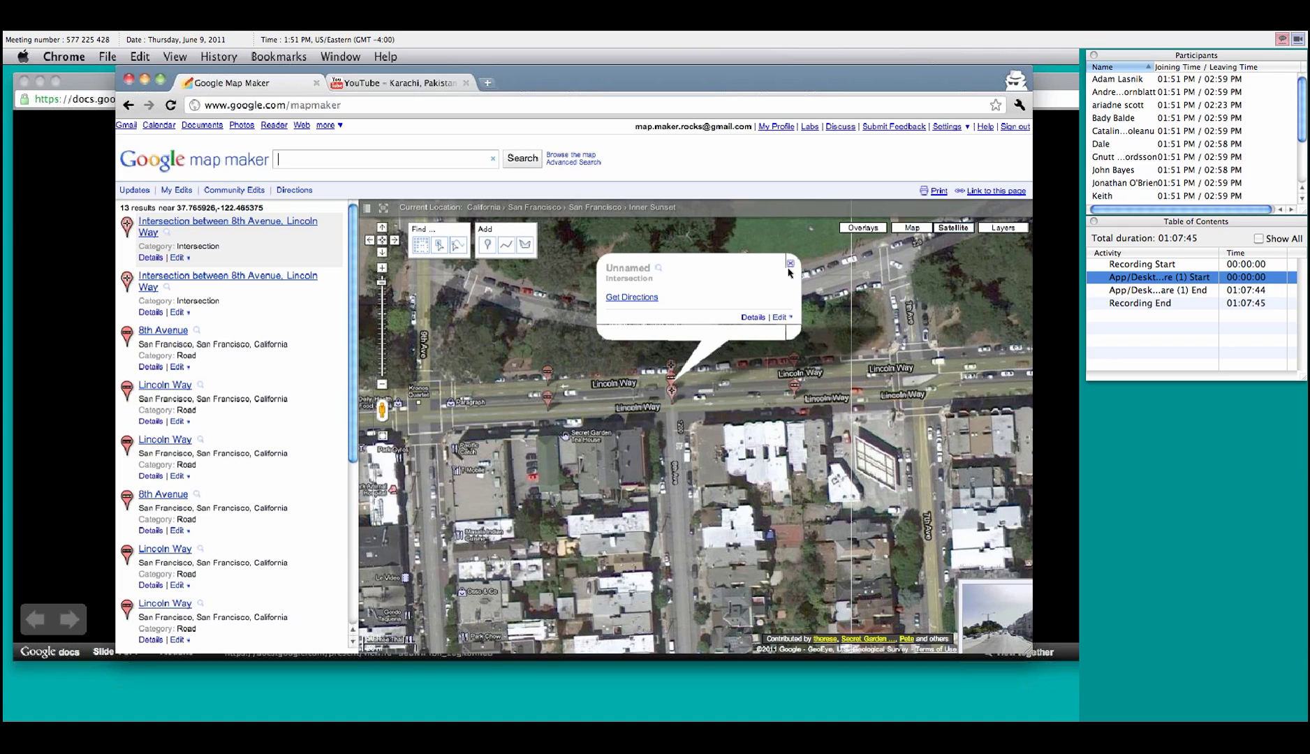
pyautogui.click(572, 392)
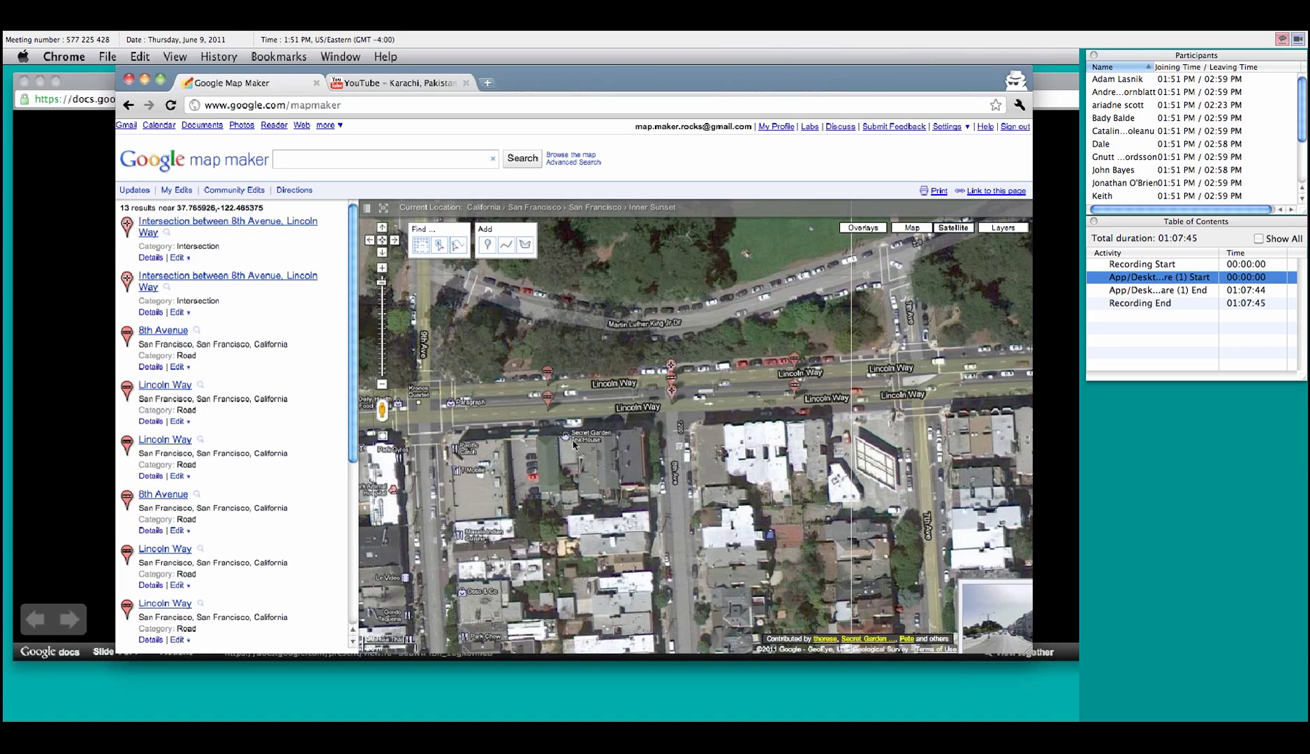
pyautogui.rightClick(528, 452)
pyautogui.click(570, 508)
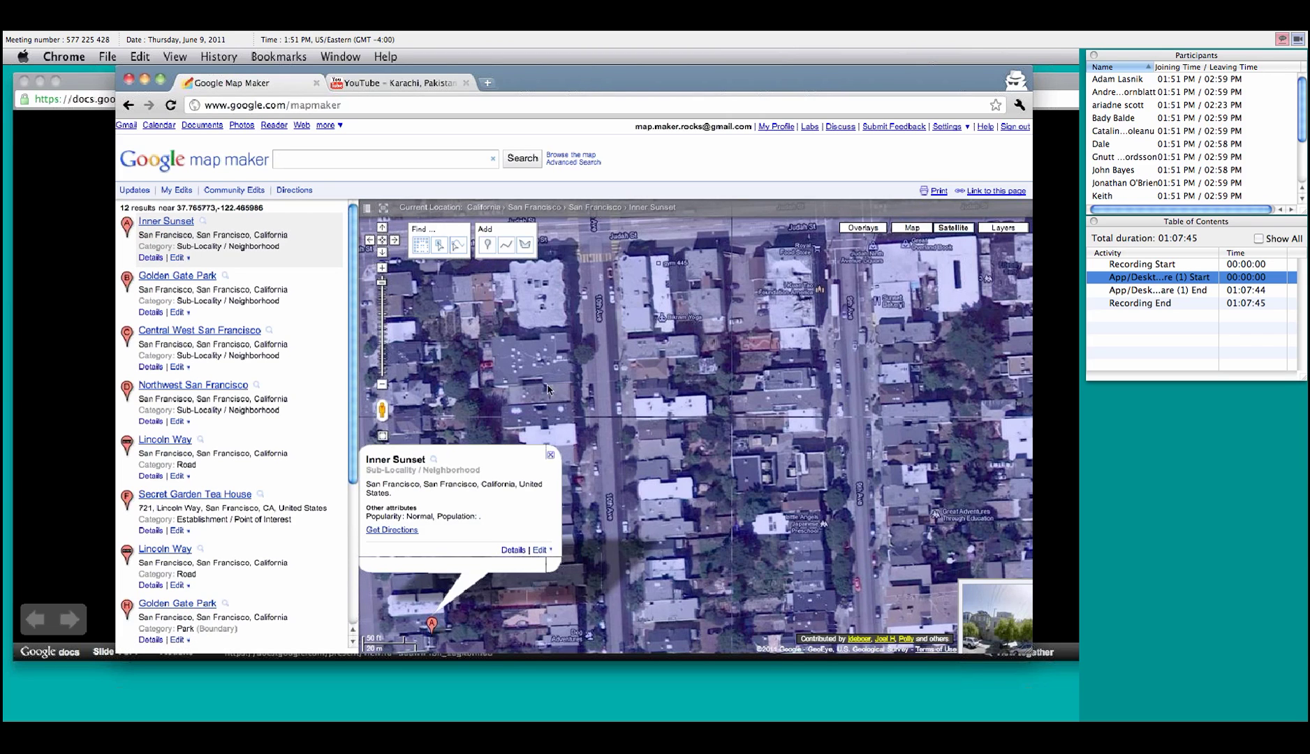
# Close the Inner Sunset bubble and pan the satellite map to centre Judah Street.
pyautogui.click(550, 455)
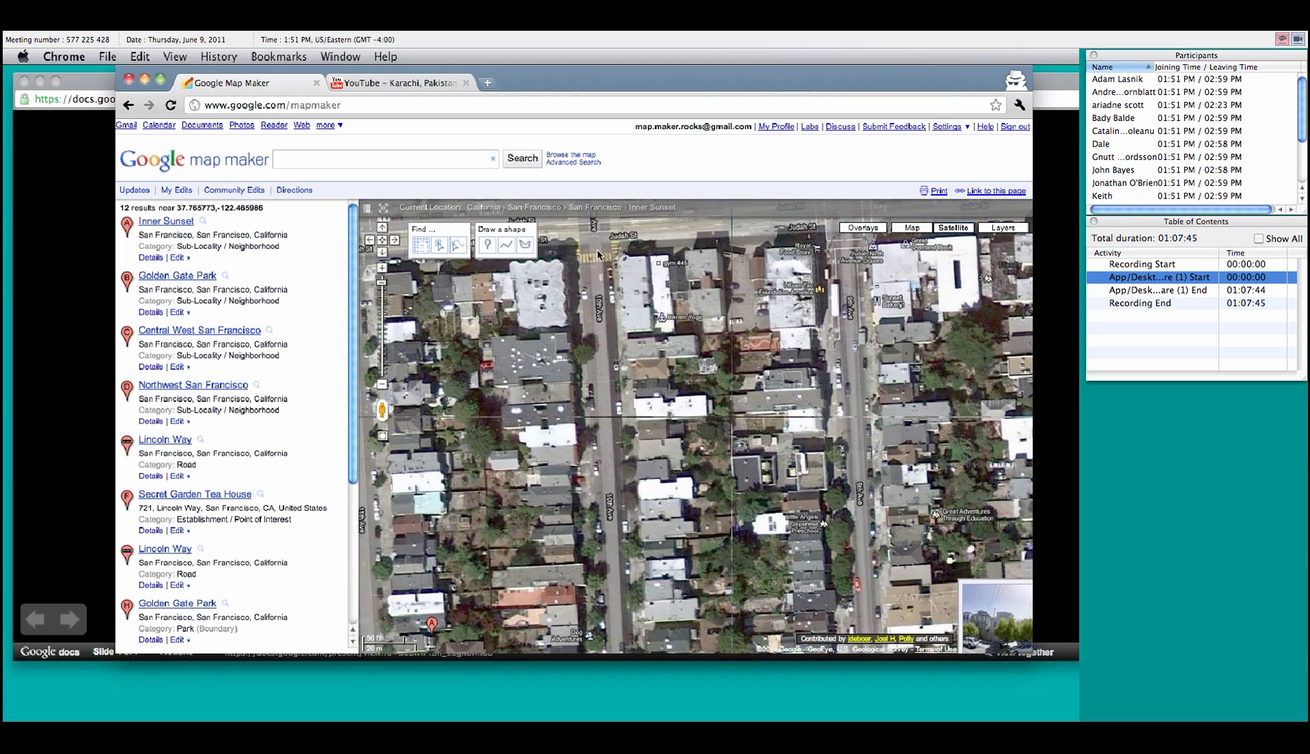
pyautogui.moveTo(587, 266); pyautogui.dragTo(814, 305)
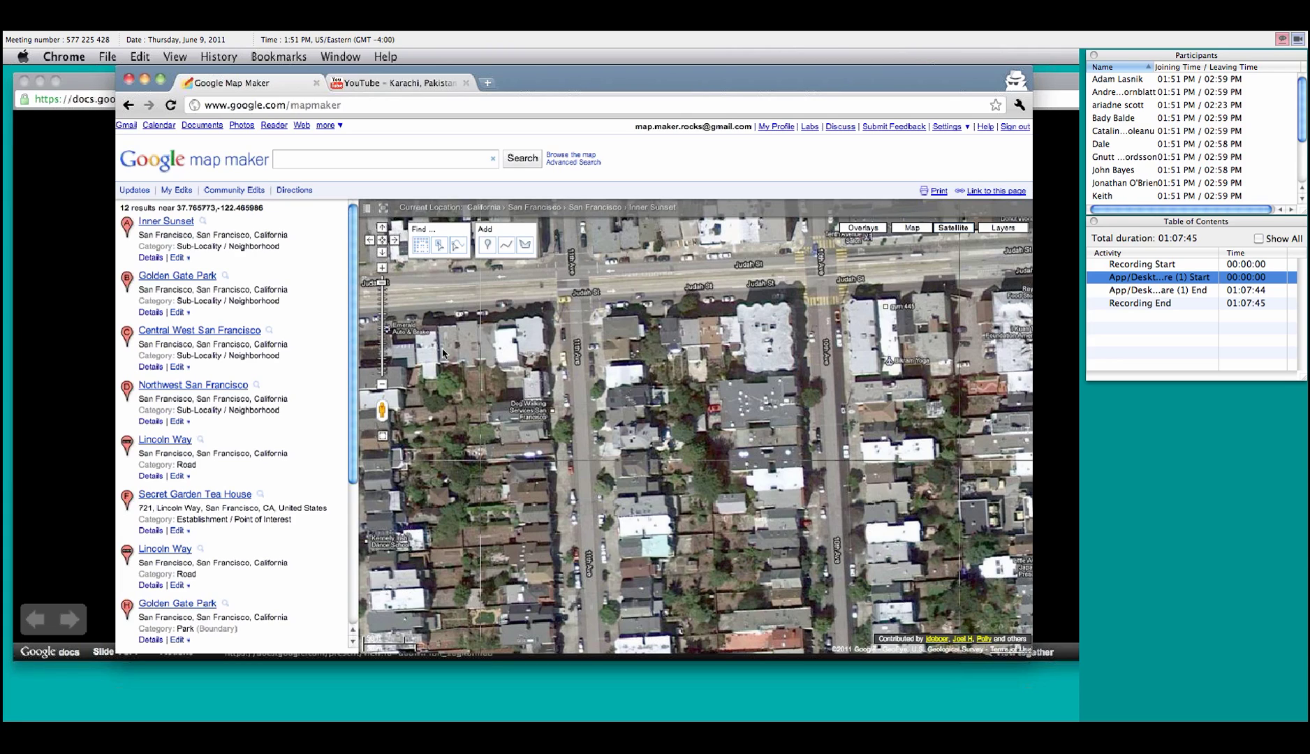
pyautogui.moveTo(623, 405); pyautogui.dragTo(929, 541)
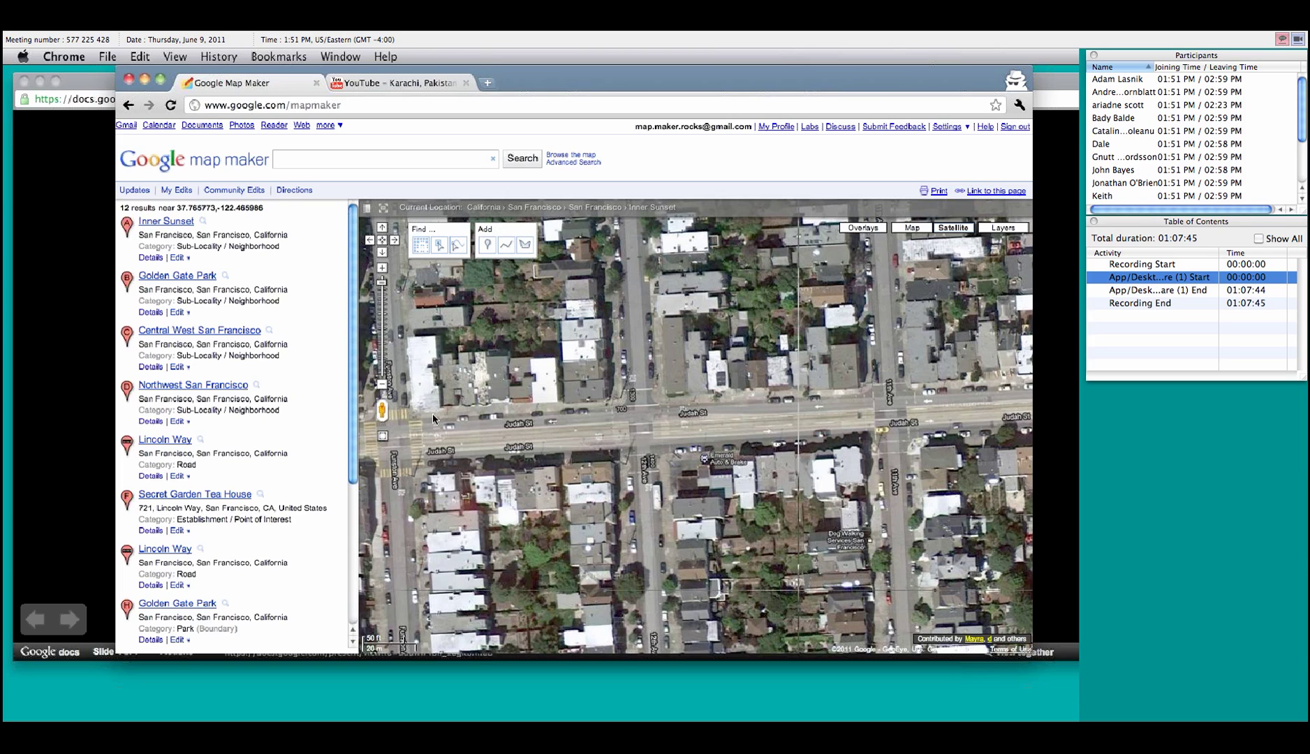
# Pan to the Judah Street church block and enter the query 'life haight street san francisco, ca'.
pyautogui.moveTo(432, 413); pyautogui.dragTo(854, 417)
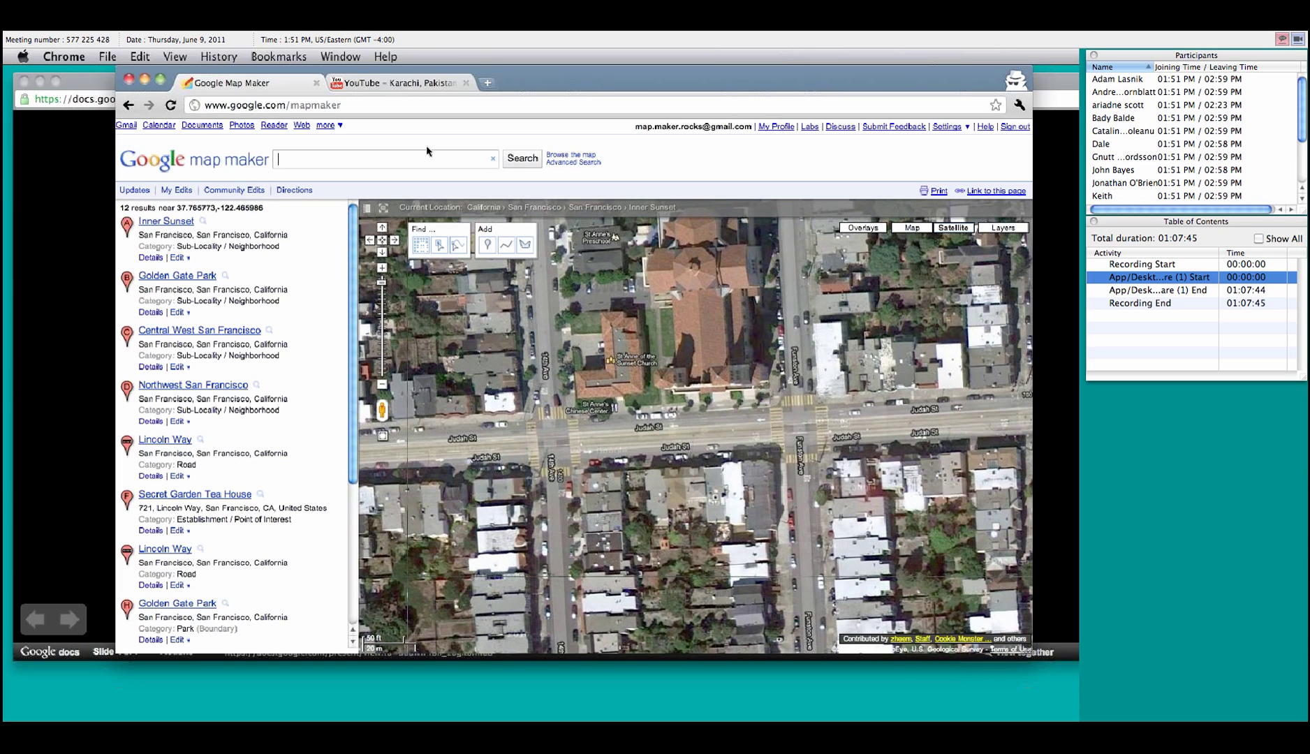
pyautogui.write('life haight street san franc')
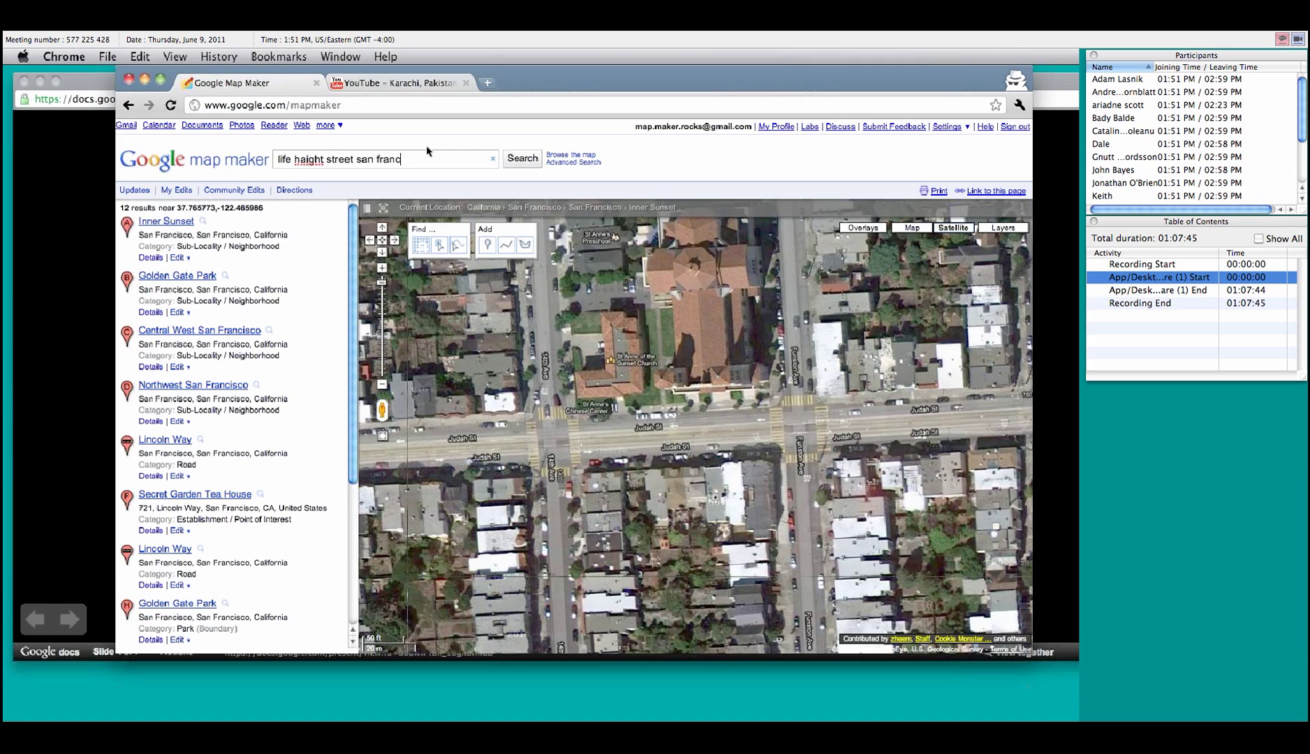
pyautogui.write('isco, ca')
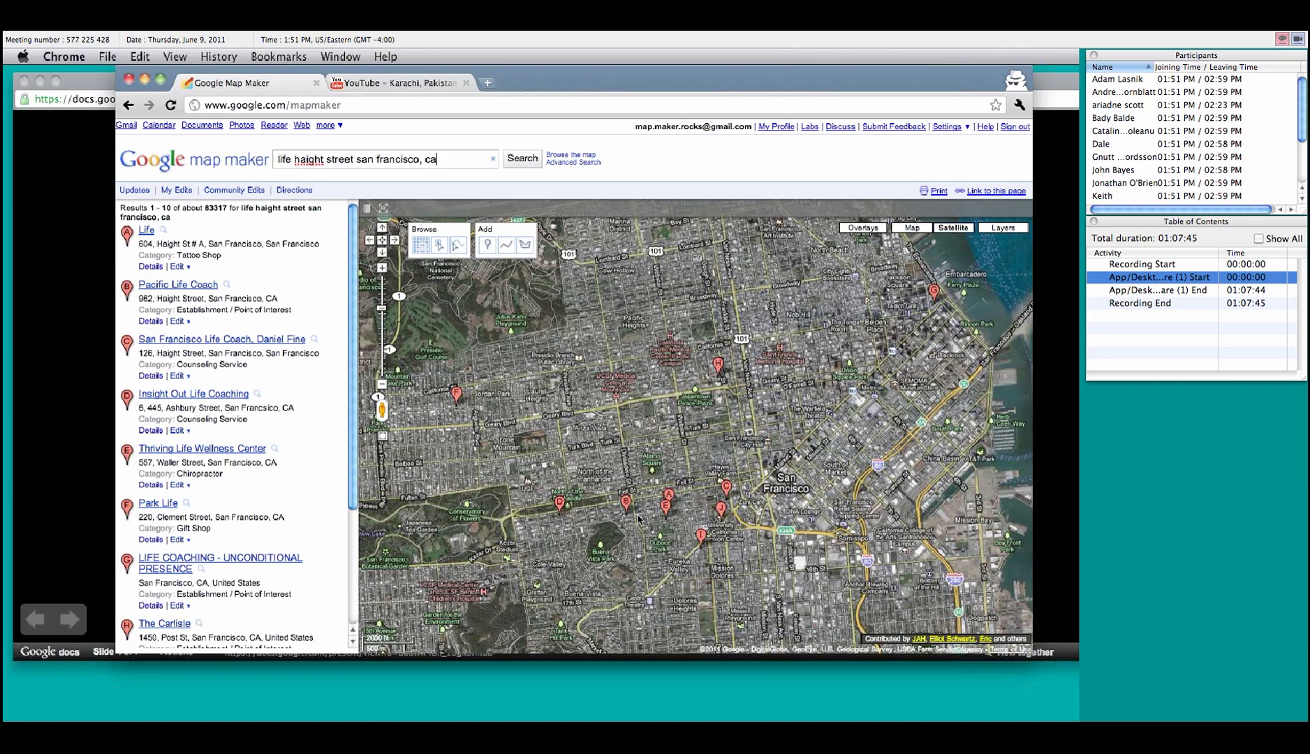
pyautogui.scroll(3, 667, 524)
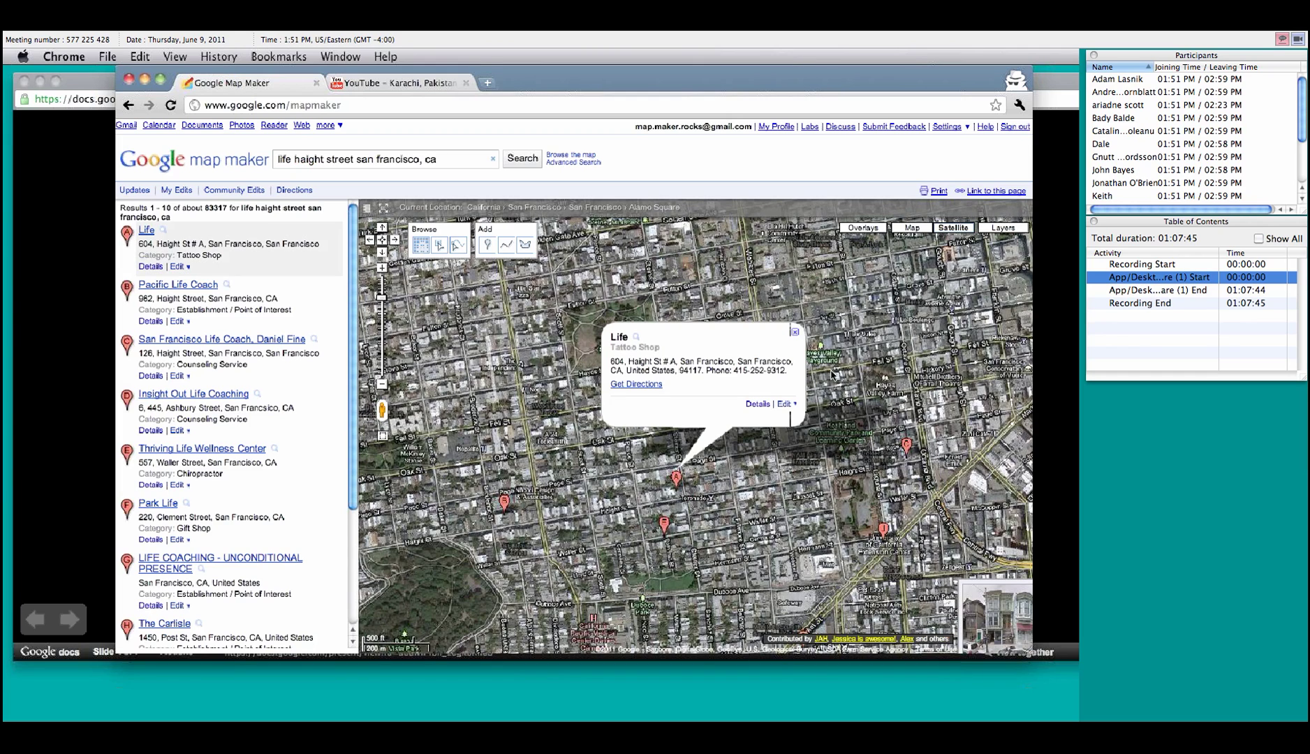
# Zoom to the Life tattoo shop's marker, highlight its category, and reposition the map.
pyautogui.click(164, 232)
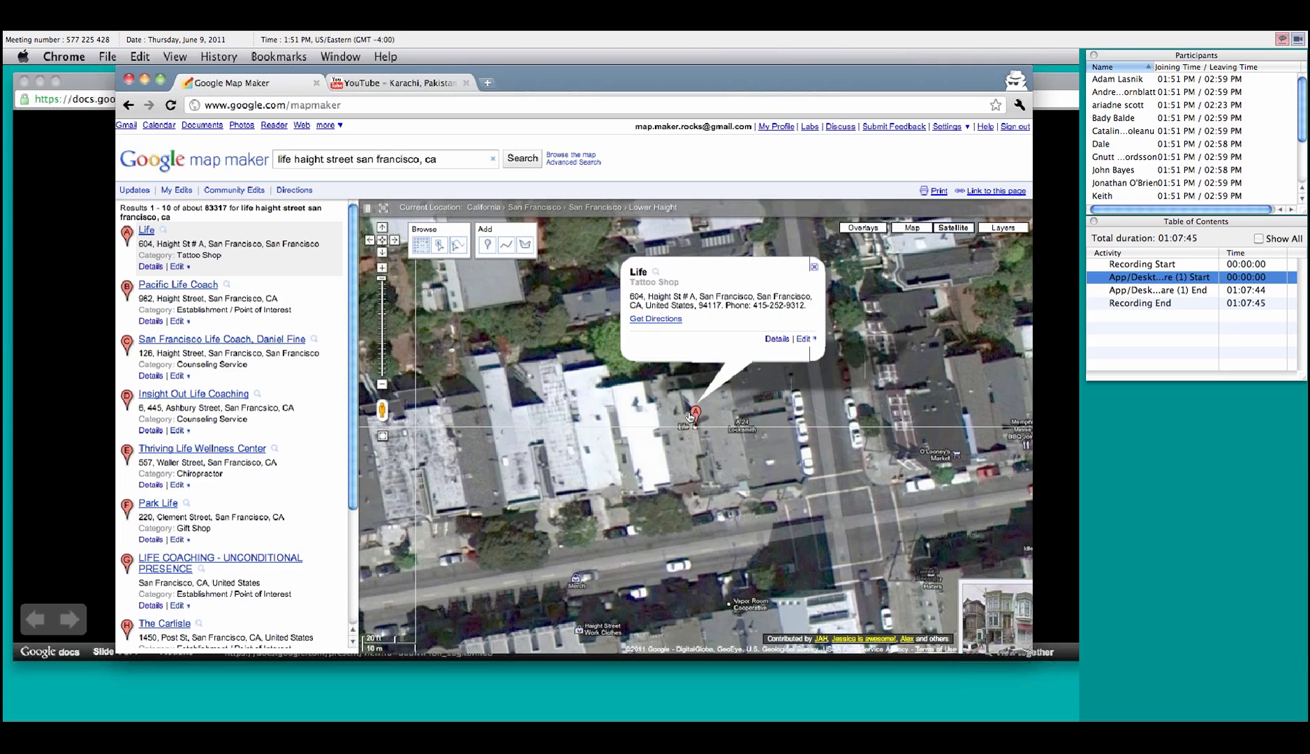
pyautogui.moveTo(678, 282); pyautogui.dragTo(633, 282)
pyautogui.moveTo(718, 515); pyautogui.dragTo(659, 466)
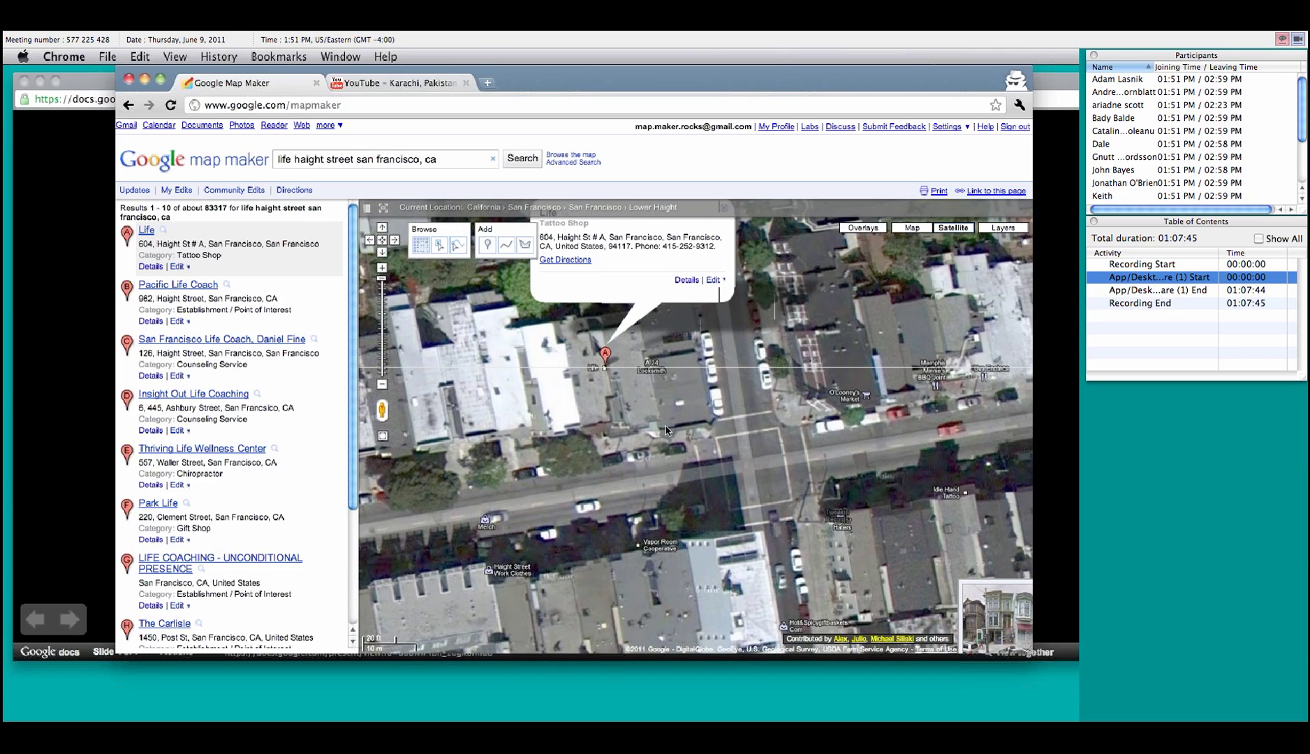
# Move the Life marker, open its edit form, and zoom Street View onto 603 Haight Street.
pyautogui.click(603, 354)
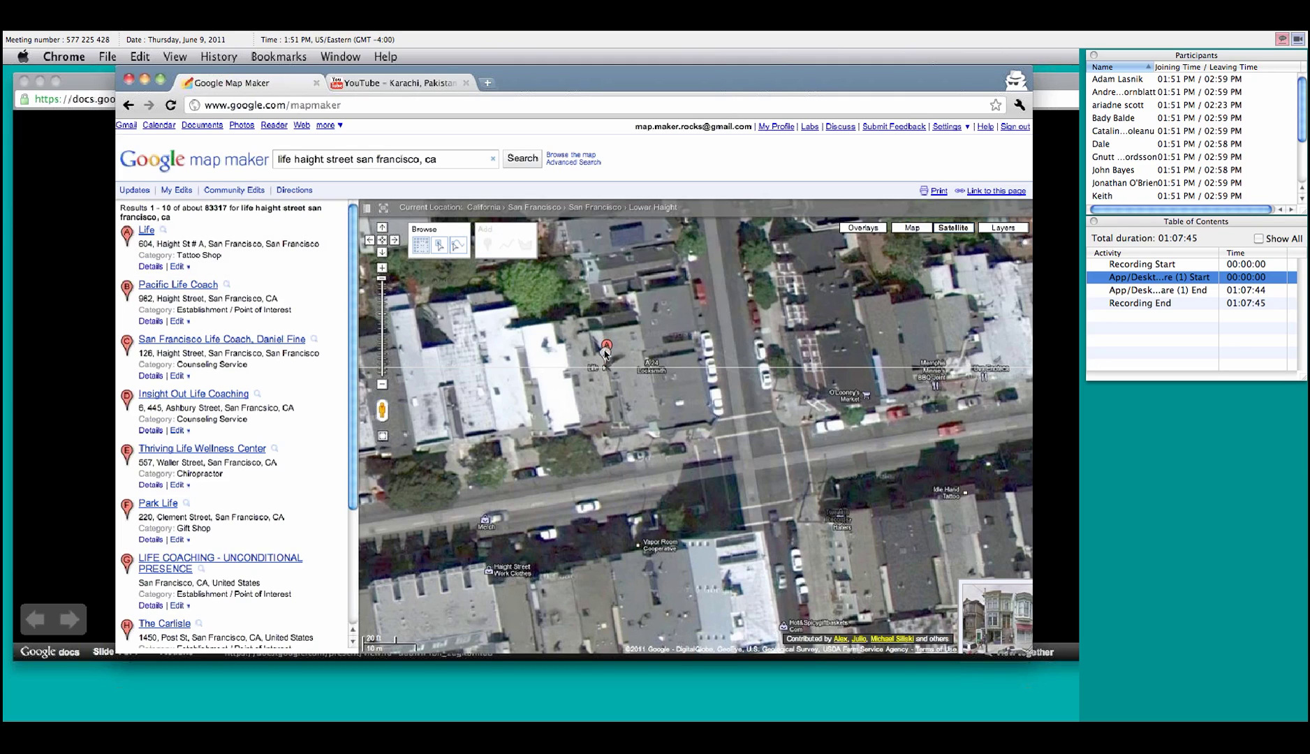
pyautogui.moveTo(605, 353)
pyautogui.mouseDown()
pyautogui.moveTo(619, 424)
pyautogui.moveTo(605, 354)
pyautogui.mouseUp()
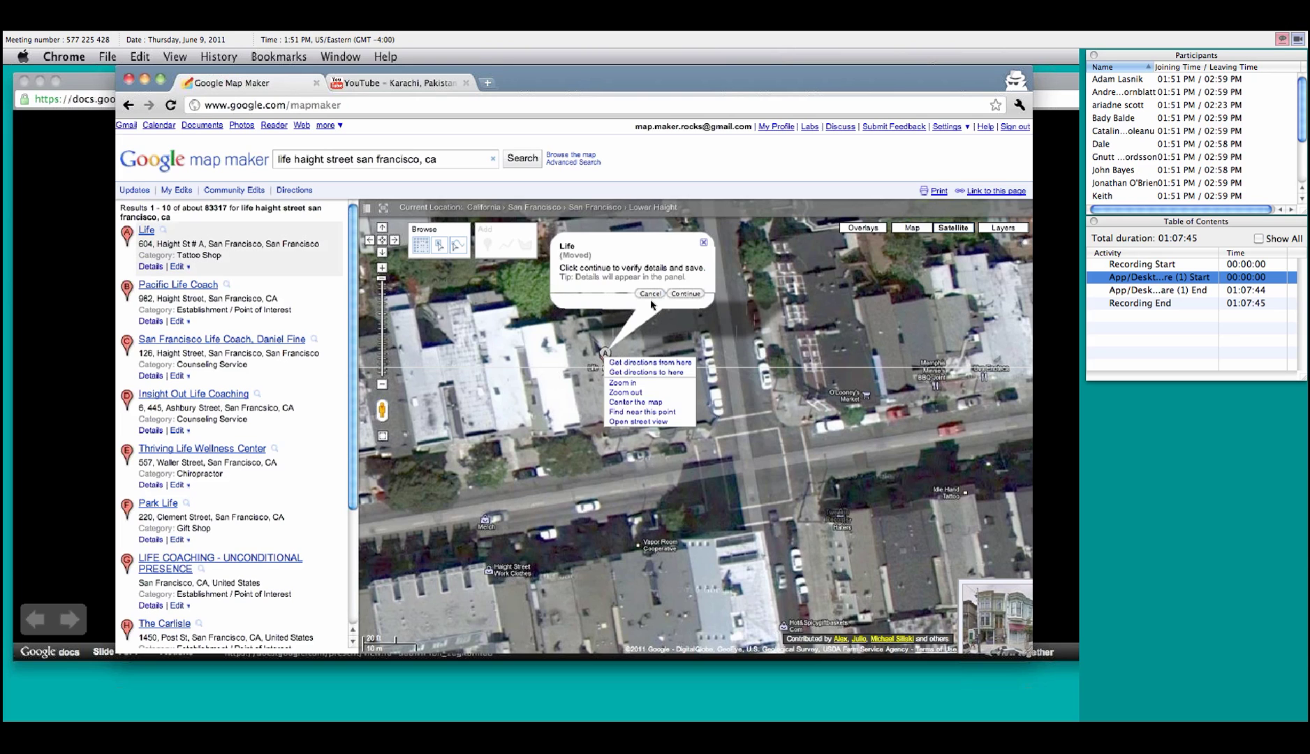
pyautogui.click(685, 293)
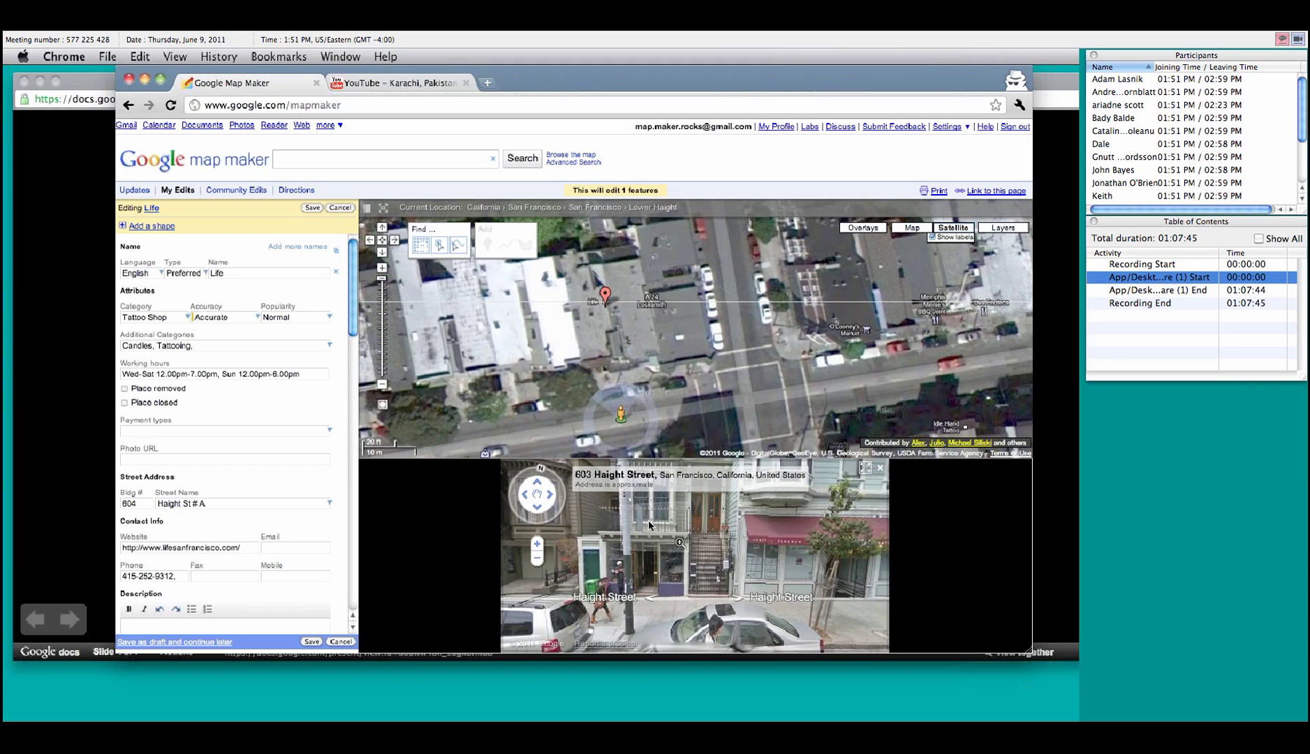
pyautogui.doubleClick(642, 516)
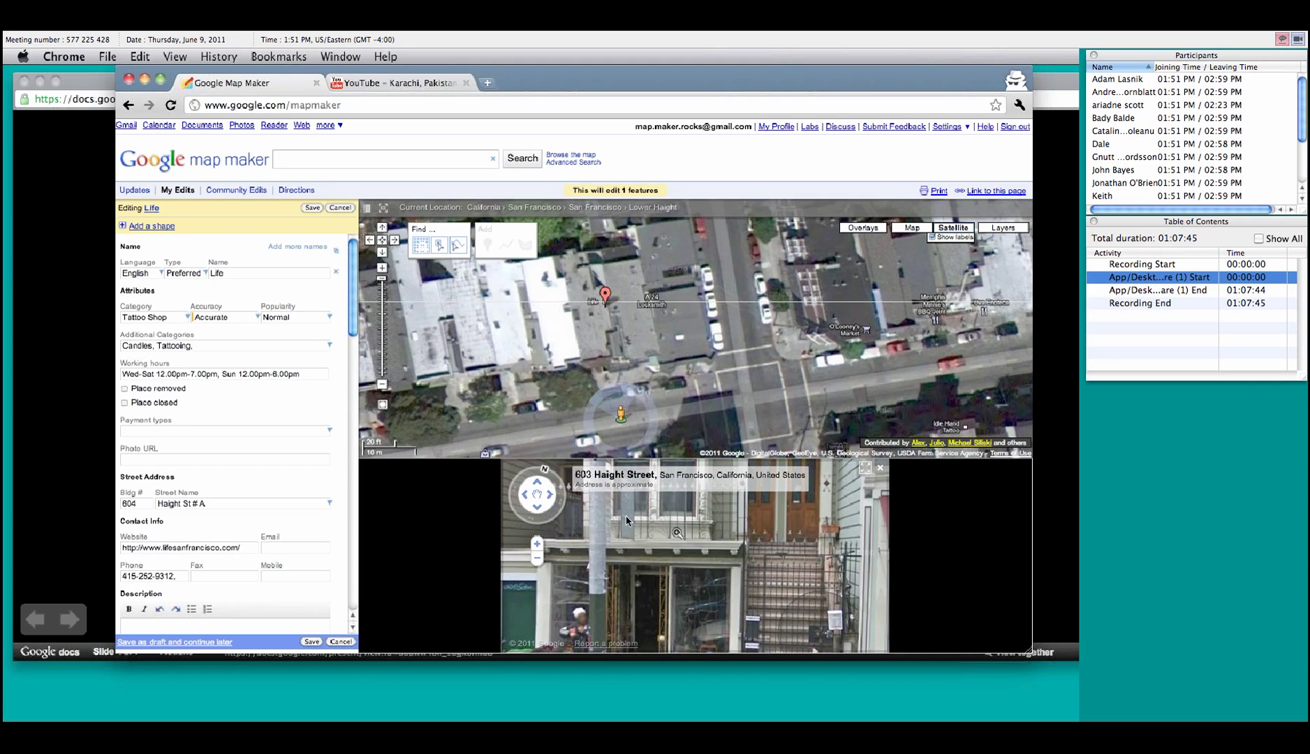